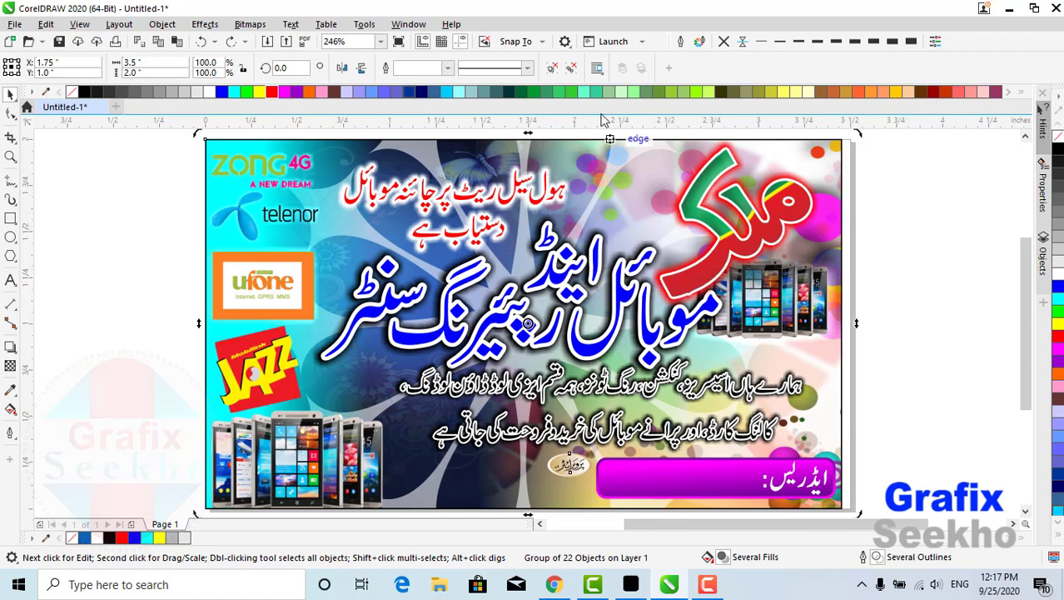
Ungroup the card design and move the title lettering, upper-right phone picture, red tagline and services text off the card
click(551, 69)
click(921, 245)
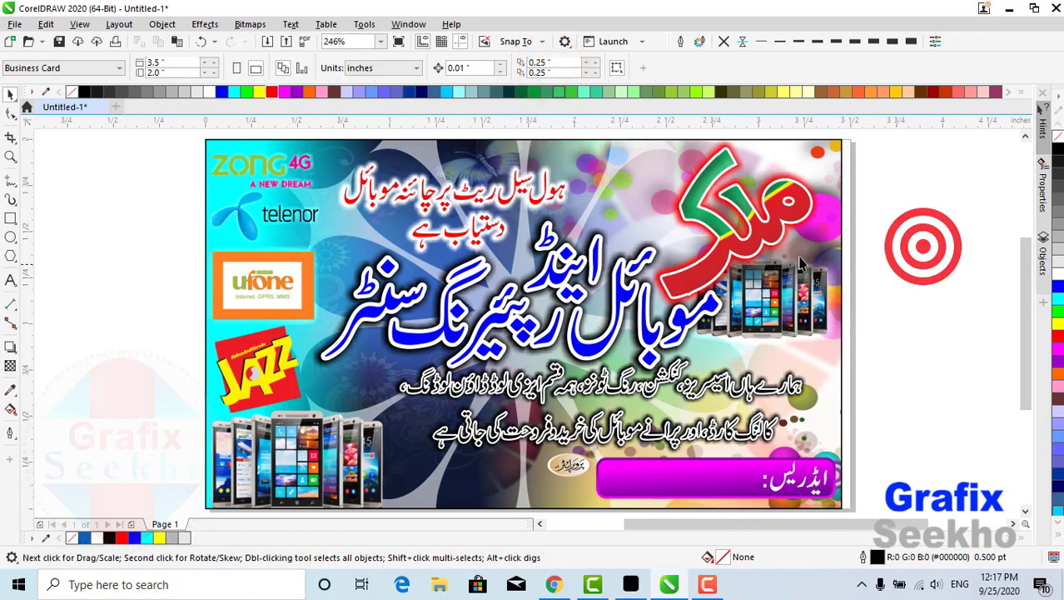
click(734, 240)
drag(736, 243, 936, 231)
click(746, 314)
drag(745, 315, 912, 348)
drag(680, 320, 957, 234)
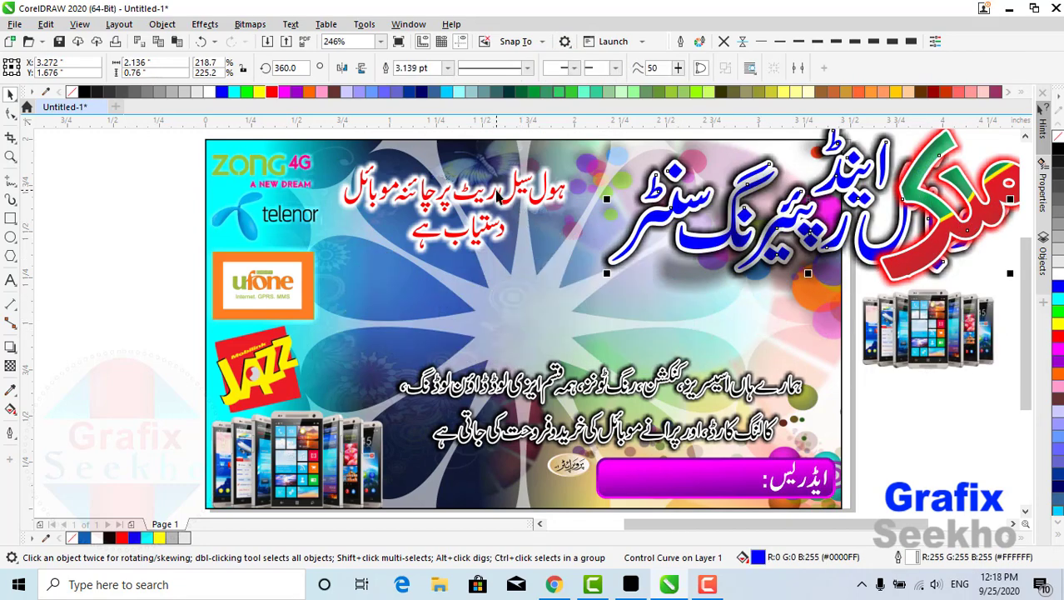
drag(497, 195, 944, 423)
drag(665, 391, 69, 288)
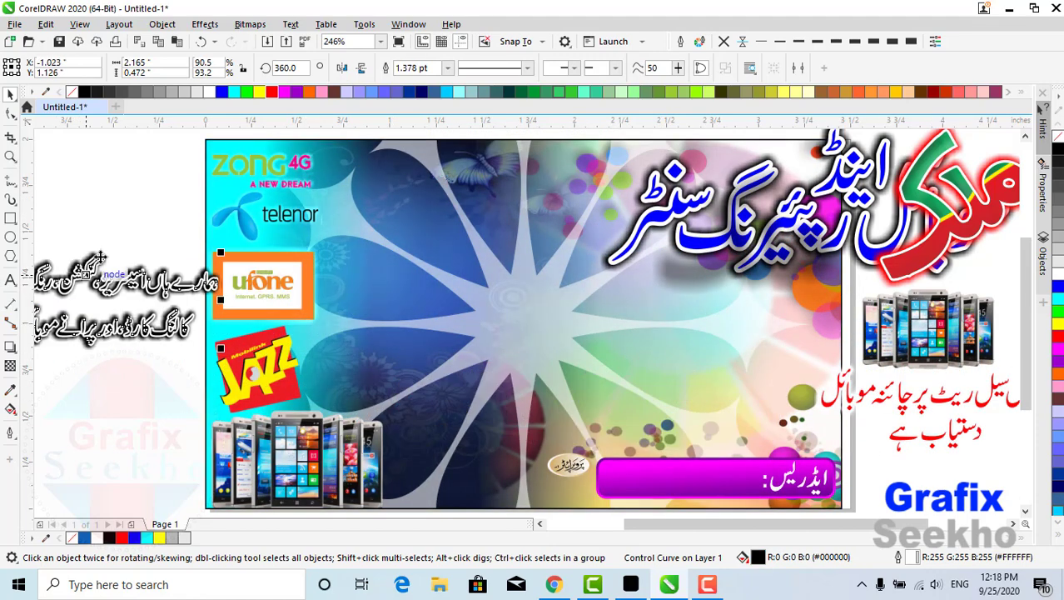
Move the Zong, Telenor, Ufone and Jazz logos into a row above the card
scroll(106, 249, down, 3)
drag(179, 215, 215, 166)
drag(193, 244, 288, 185)
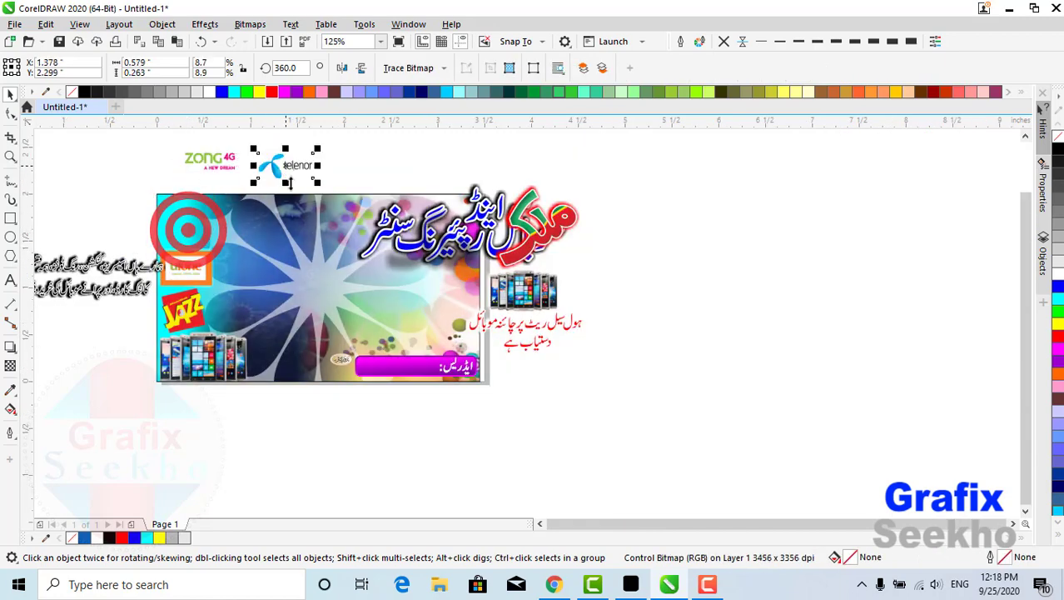
drag(187, 271, 356, 167)
drag(185, 313, 423, 168)
Separate the background, oval proprietor badge and purple address bar, enlarging the badge beside the card
drag(200, 351, 245, 315)
click(227, 395)
click(242, 314)
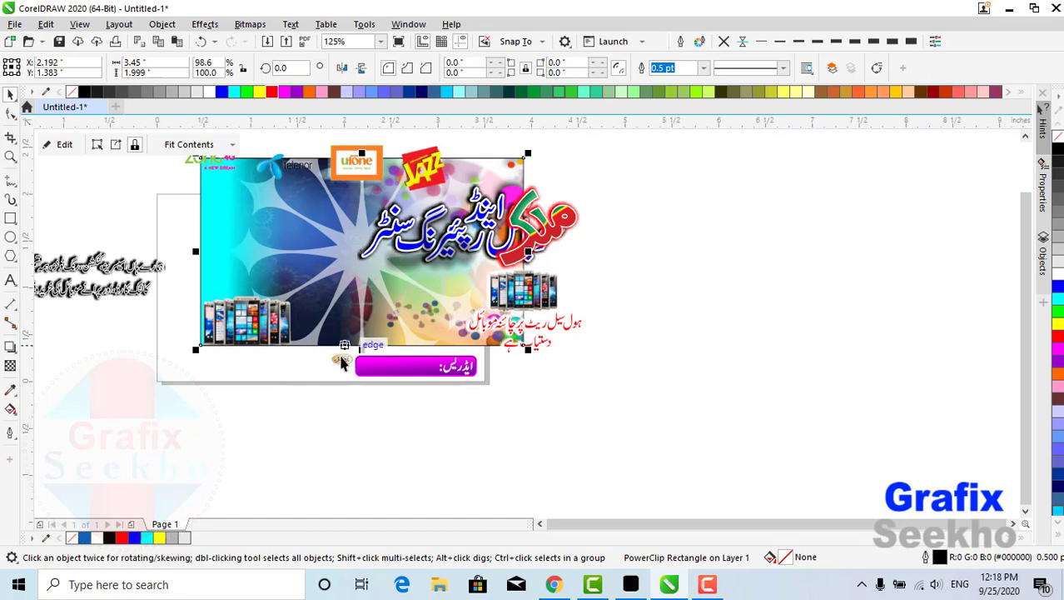
drag(340, 359, 306, 451)
drag(198, 388, 744, 257)
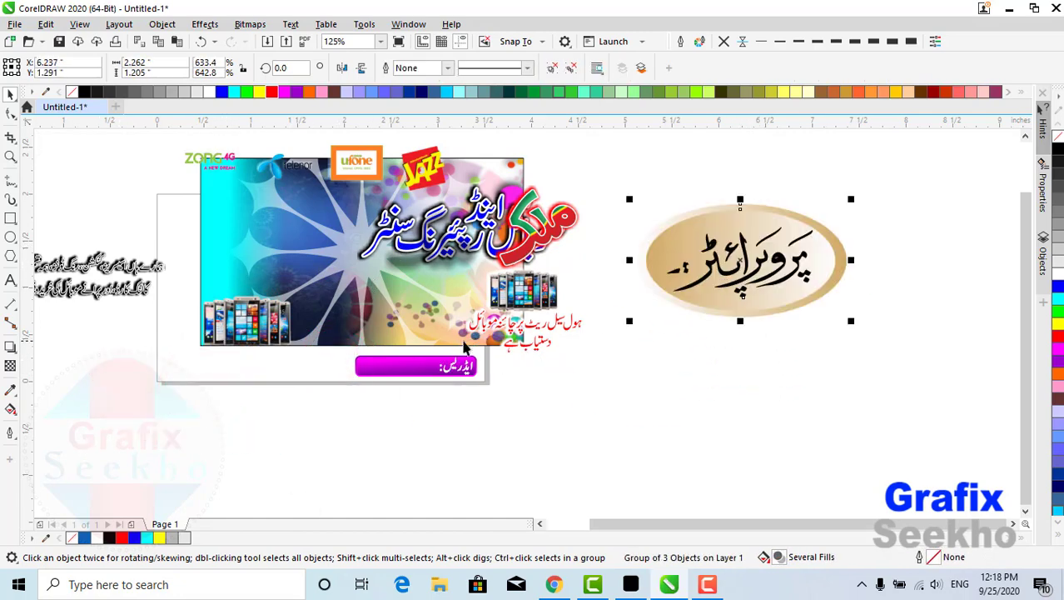
drag(384, 367, 802, 344)
click(462, 369)
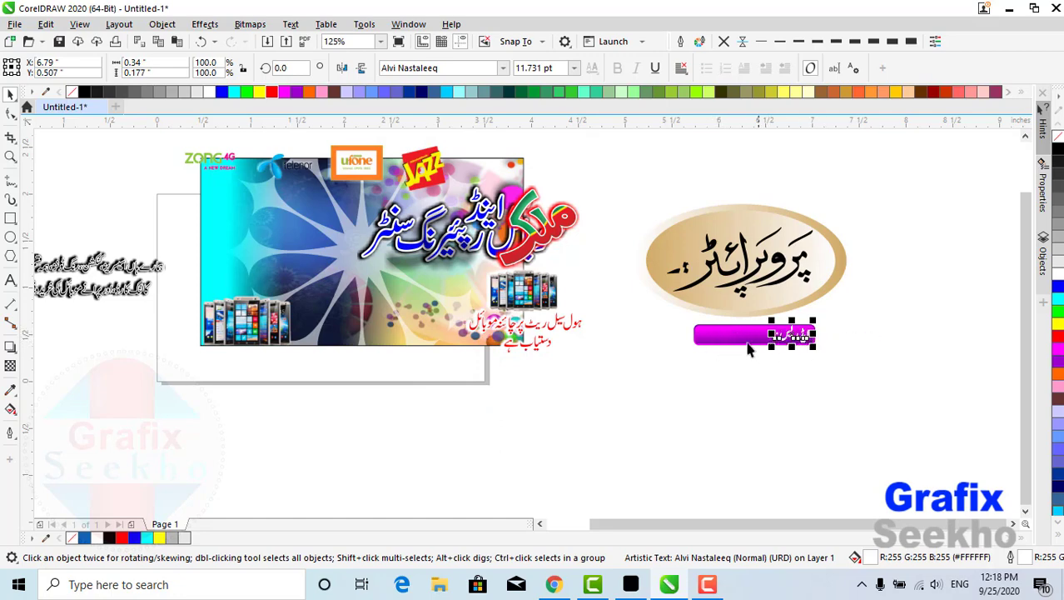
Move the background below the logos, open its PowerClip contents and remove the cyan rectangle's transparency
click(387, 289)
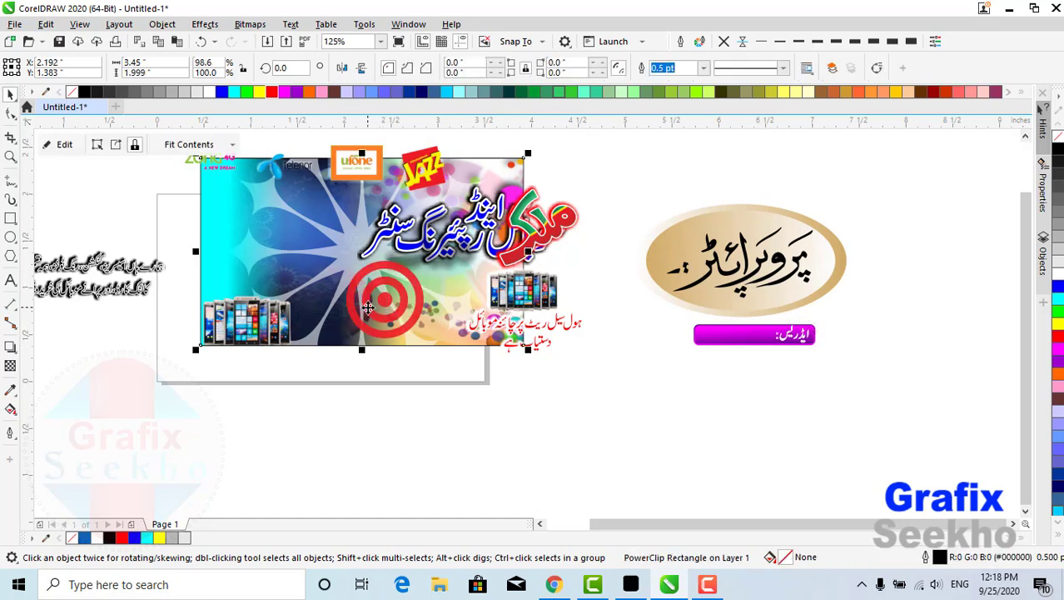
drag(387, 289, 443, 399)
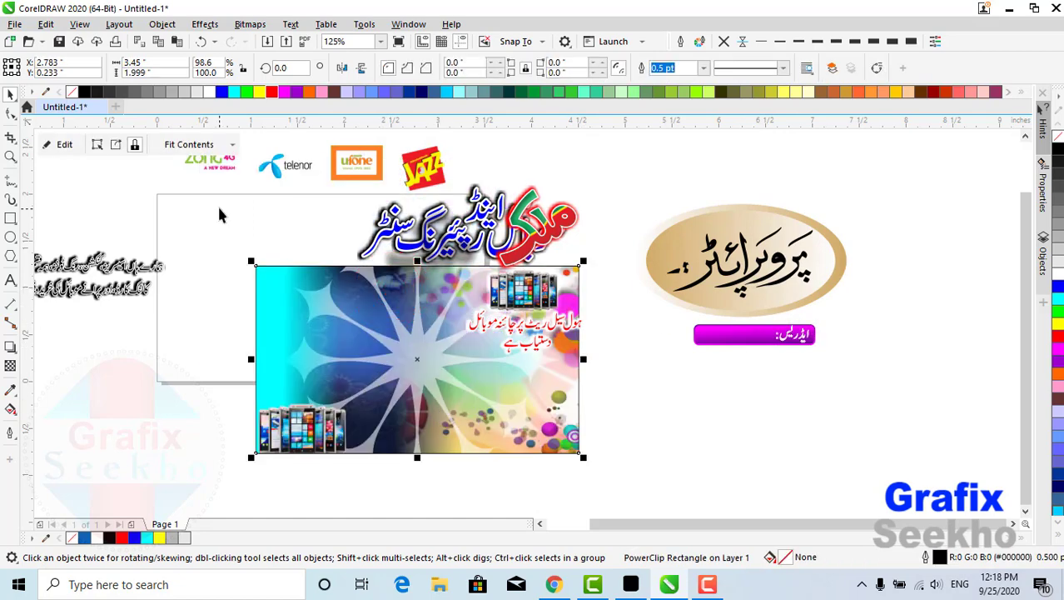
click(63, 145)
click(298, 425)
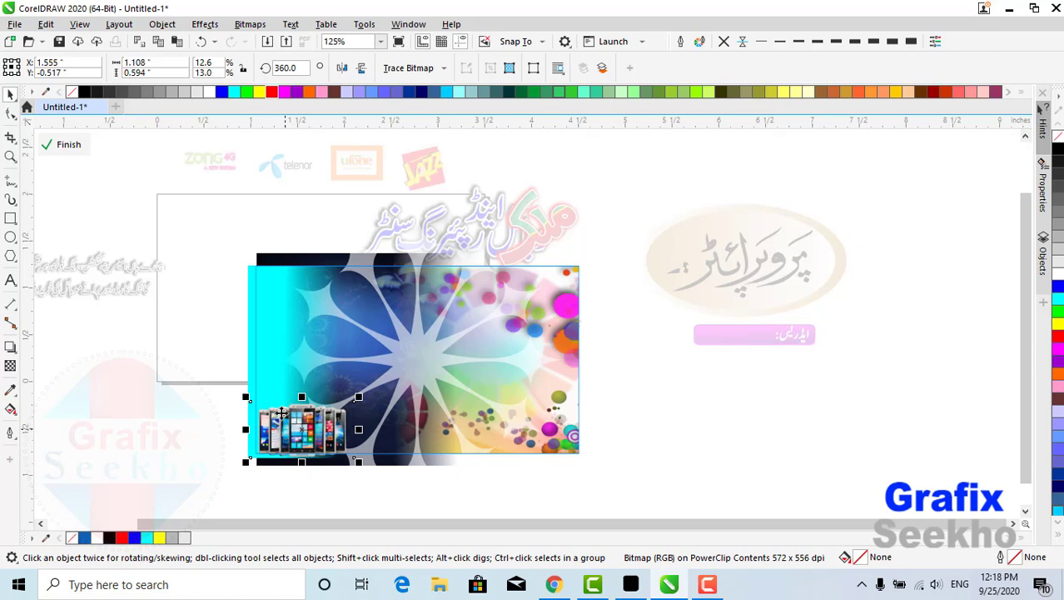
click(265, 331)
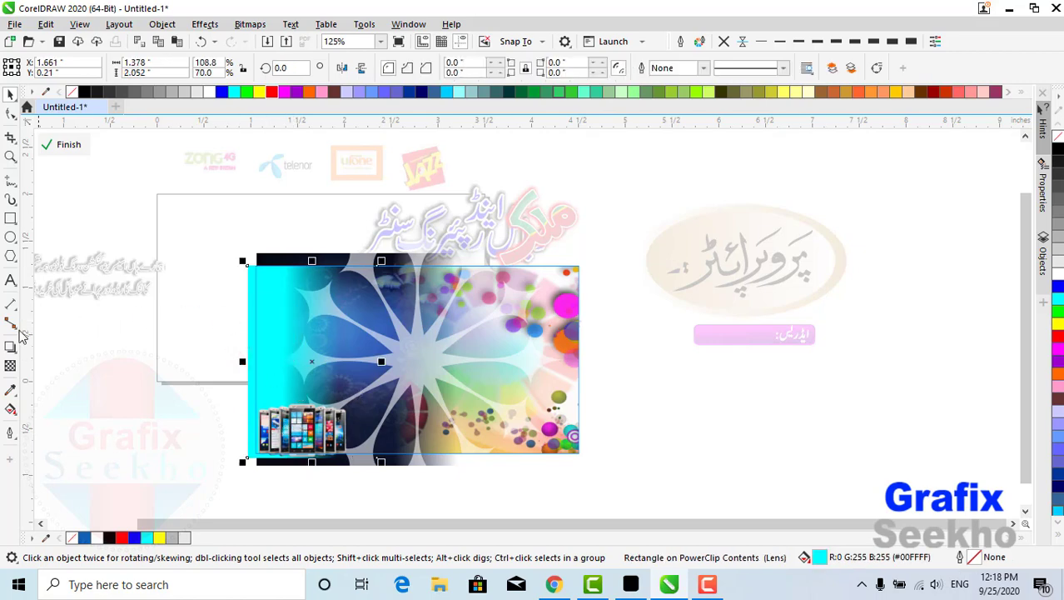
click(10, 363)
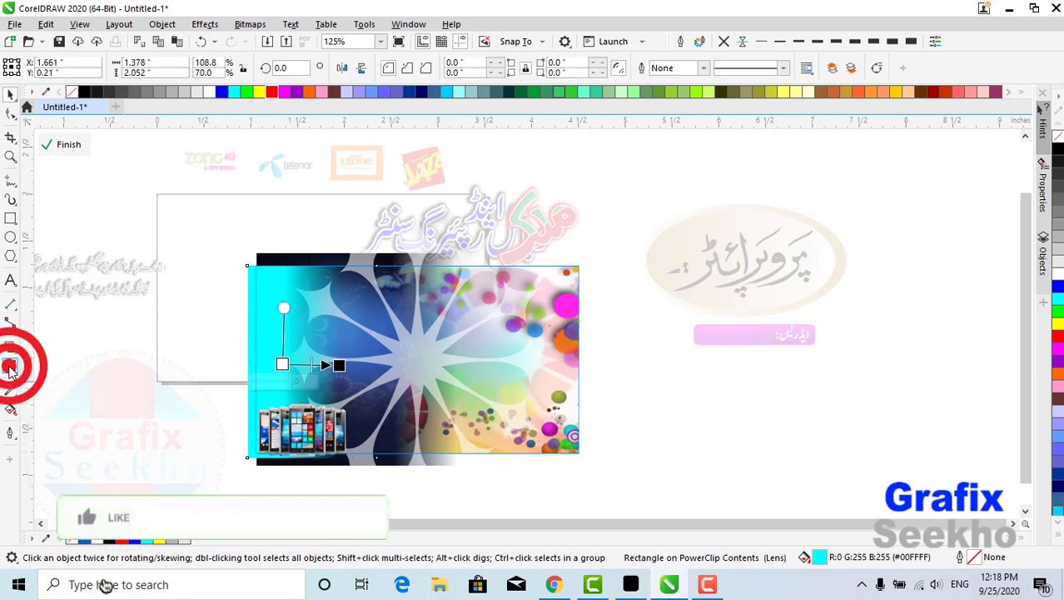
click(10, 67)
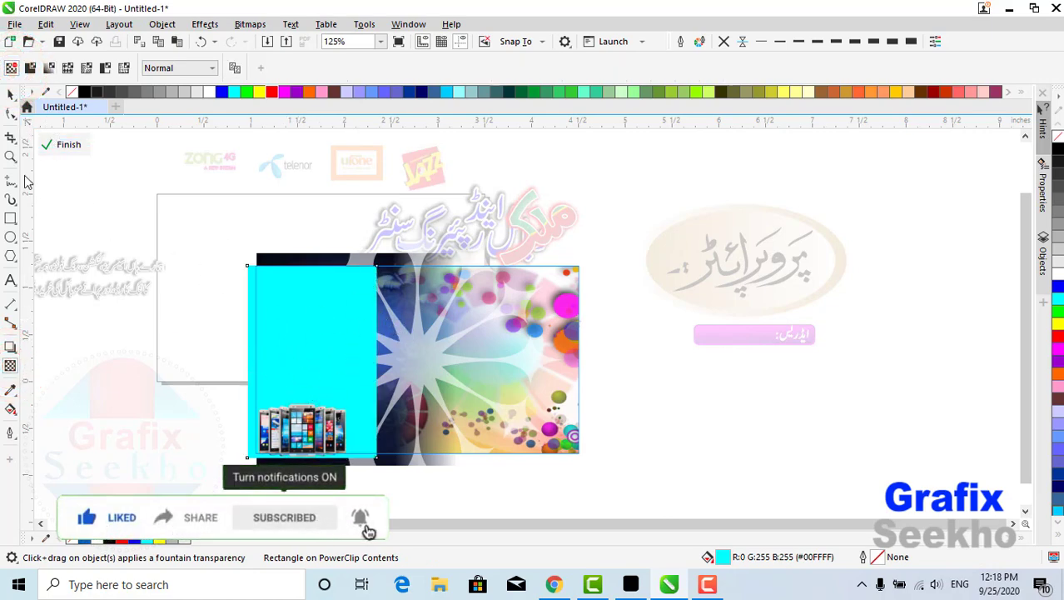
click(10, 94)
Move the colourful bitmap, white flower shape and dark blue bitmap out of the PowerClip frame, and finish editing the contents
click(508, 350)
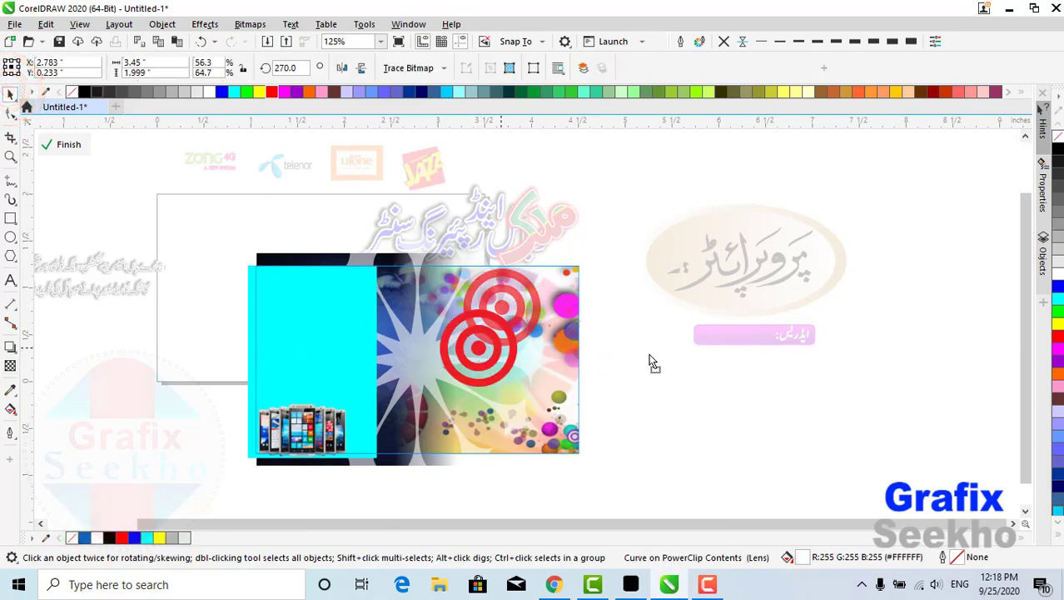
drag(649, 355, 662, 352)
drag(595, 351, 817, 411)
click(417, 368)
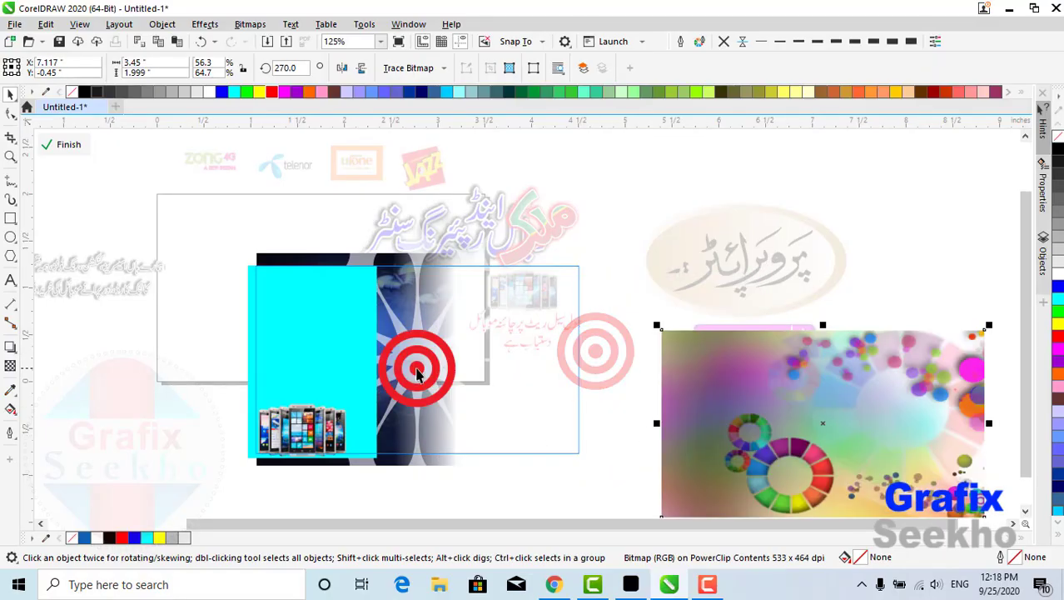
drag(417, 374, 851, 456)
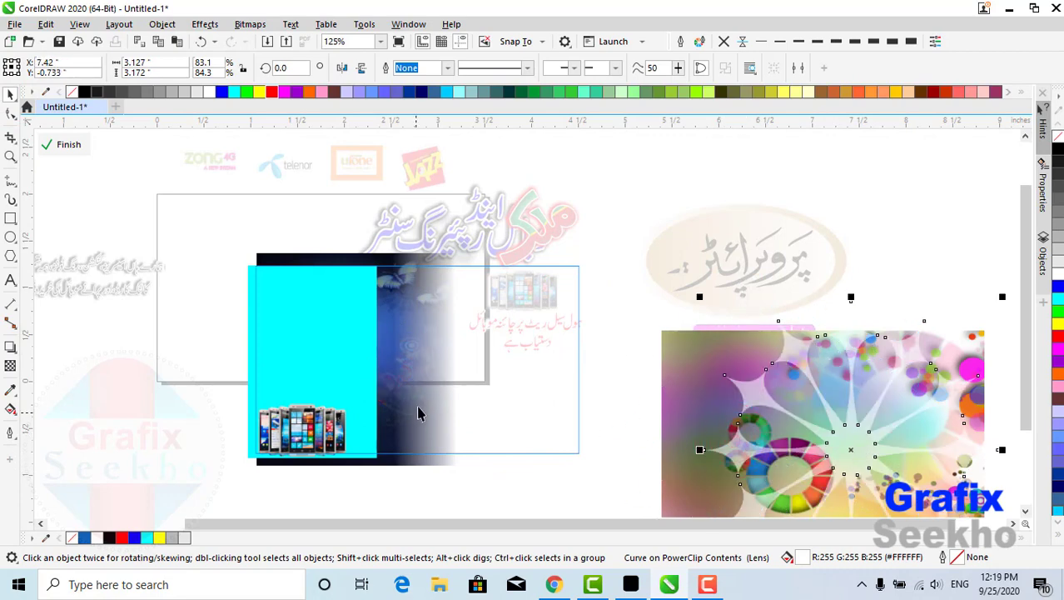
drag(430, 382, 758, 450)
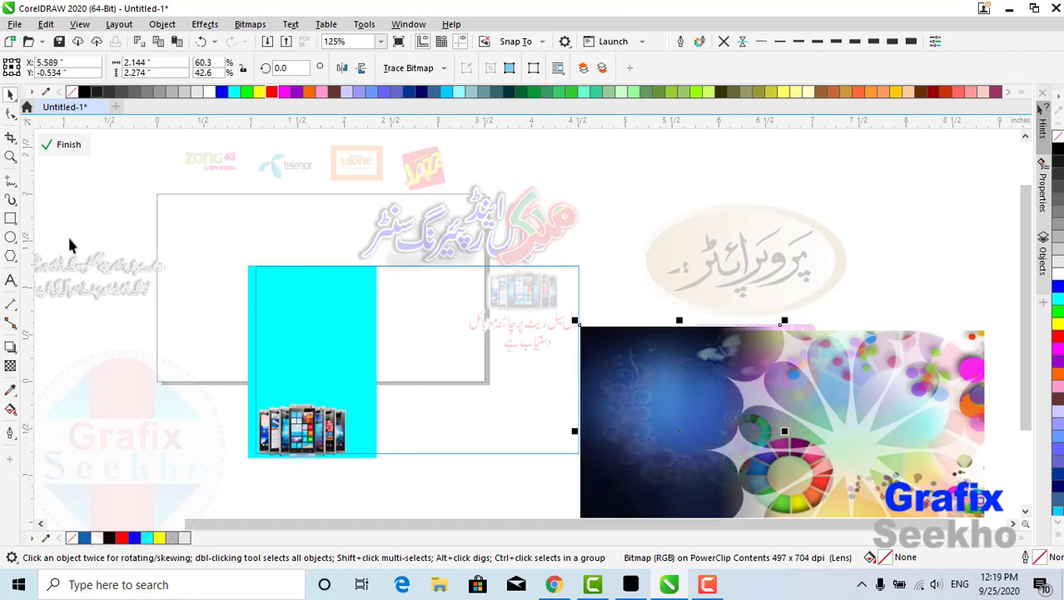
click(69, 146)
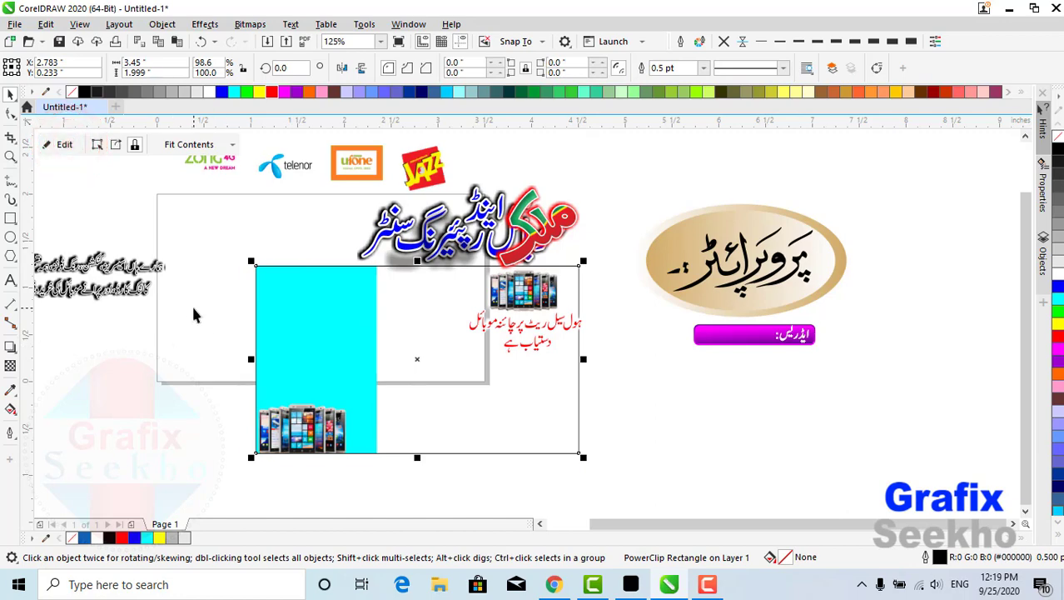
Undo all the moves, the transparency removal and the ungrouping to restore the single grouped card design
key(ctrl+z)
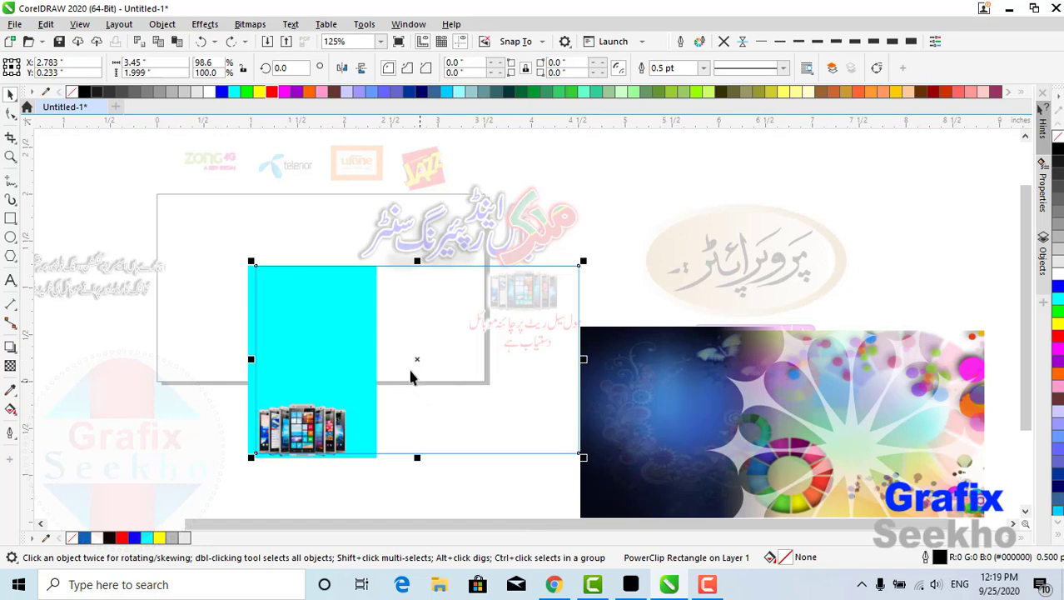
key(ctrl+z)
key(ctrl+z)
key(ctrl+z)
key(ctrl+z)
key(ctrl+z)
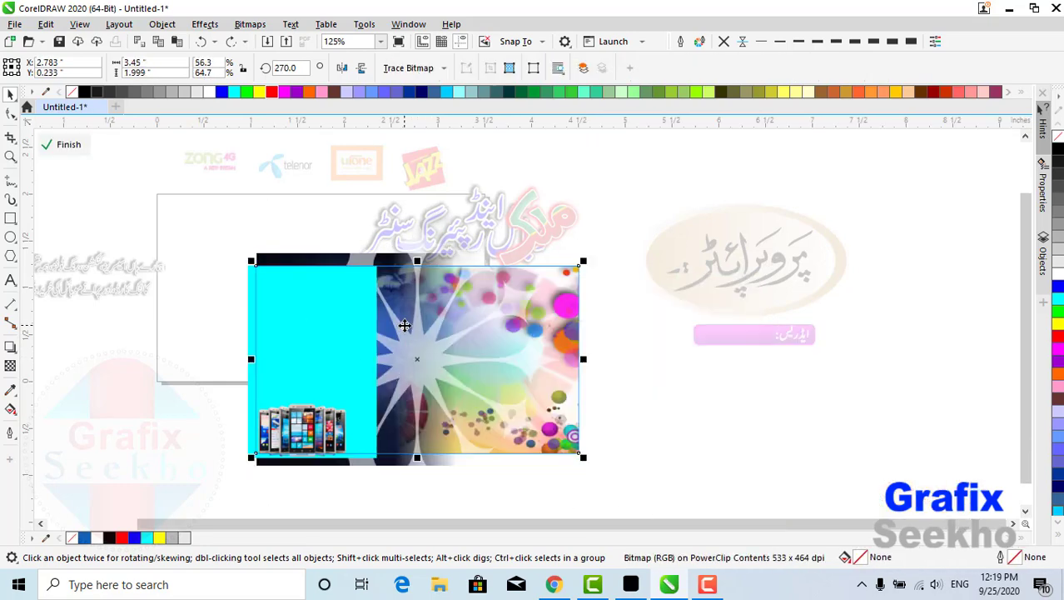
key(ctrl+z)
key(ctrl+z)
key(ctrl+z)
key(ctrl+z)
key(ctrl+z)
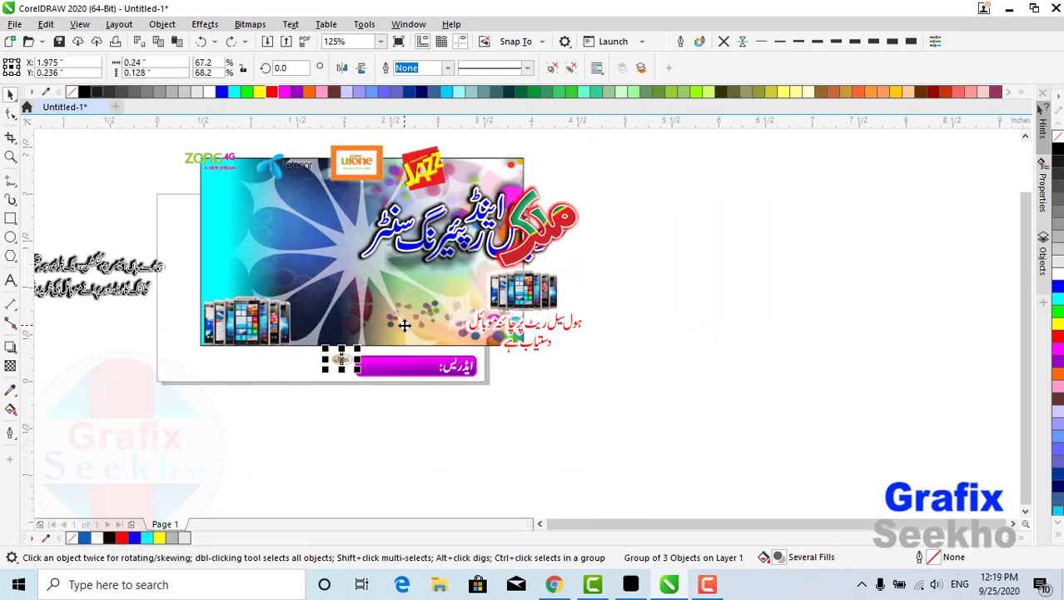
key(ctrl+z)
key(ctrl+z)
key(ctrl+z)
key(ctrl+z)
key(ctrl+z)
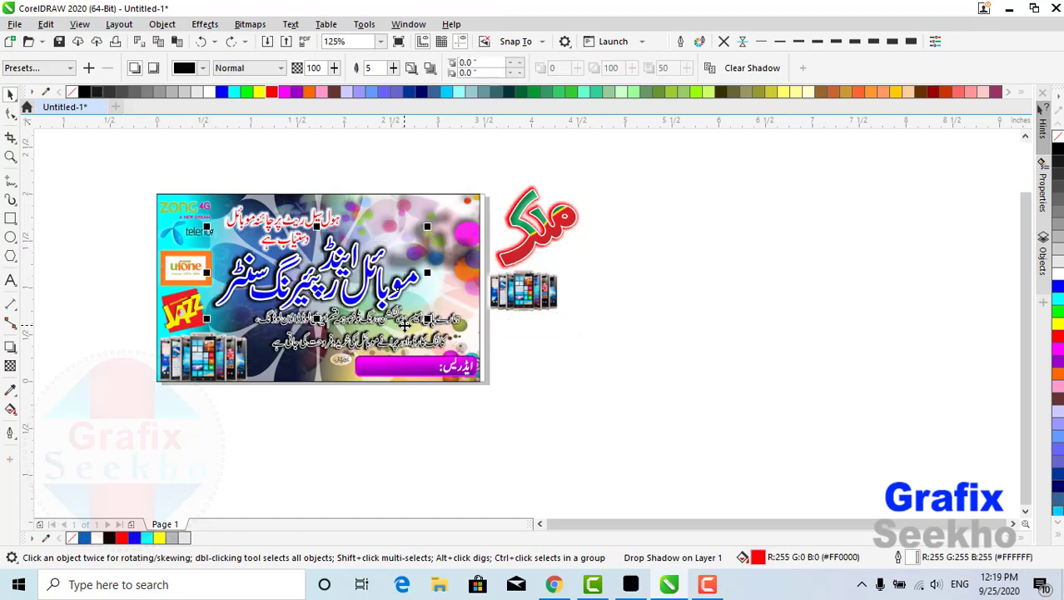
key(ctrl+z)
key(ctrl+z)
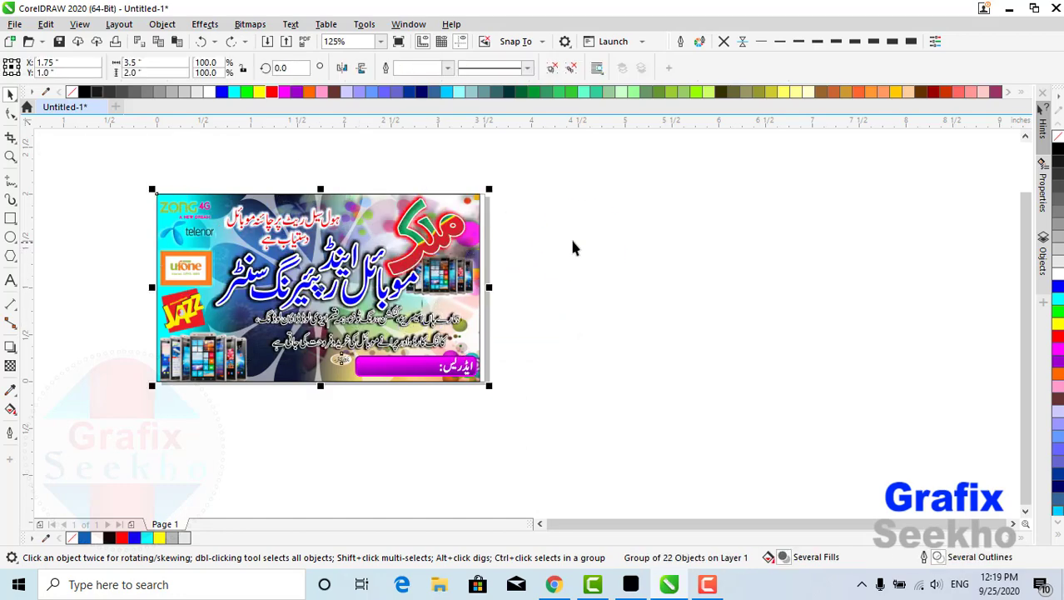
Select the whole grouped card design and move it off the page into the empty area to its right
click(573, 247)
drag(125, 170, 541, 473)
drag(351, 297, 745, 308)
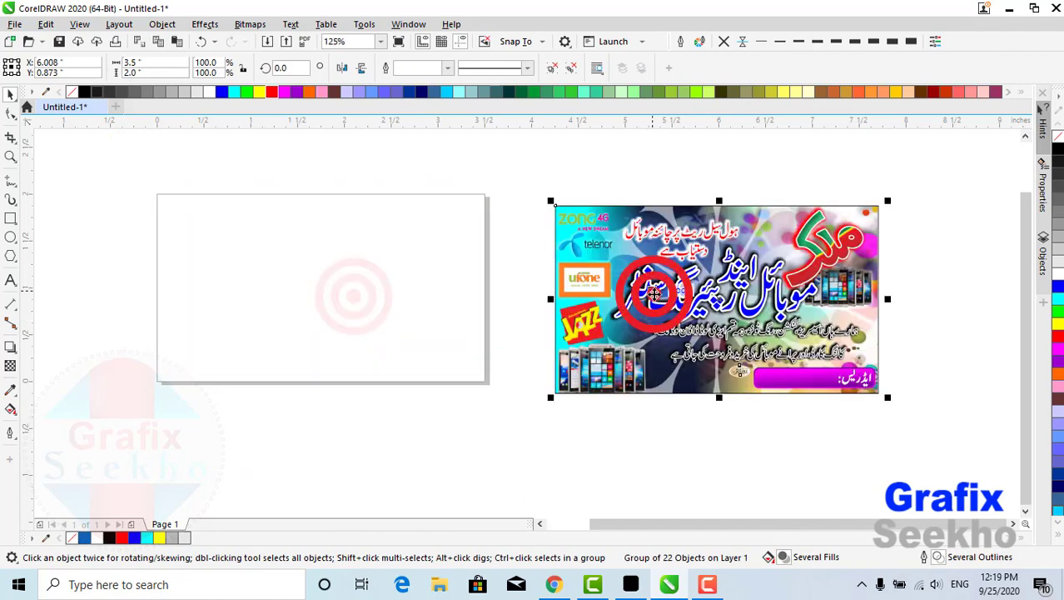
drag(656, 293, 708, 291)
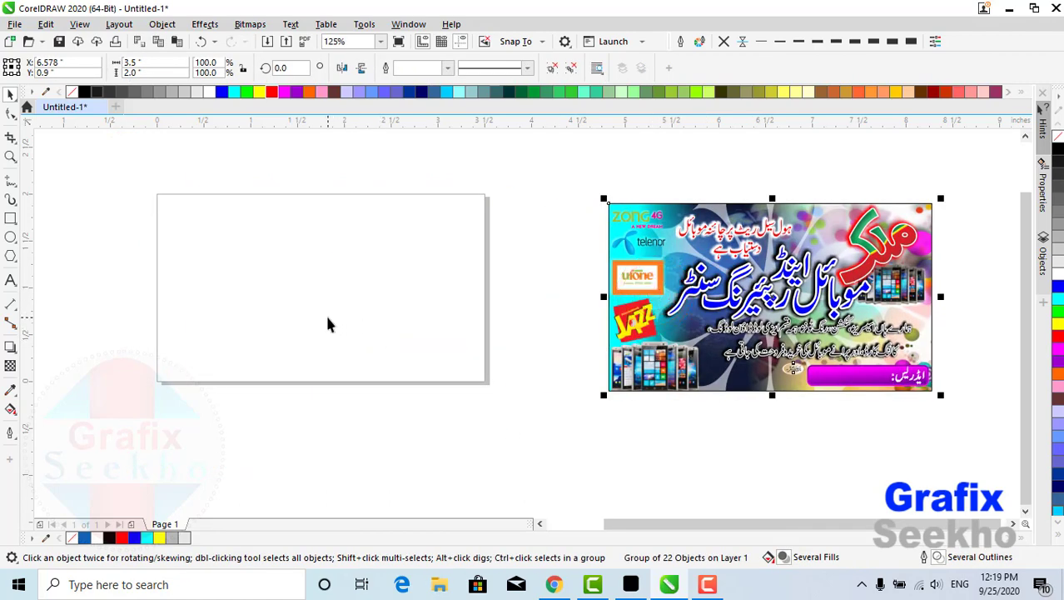
Check the page's width and height settings
click(297, 281)
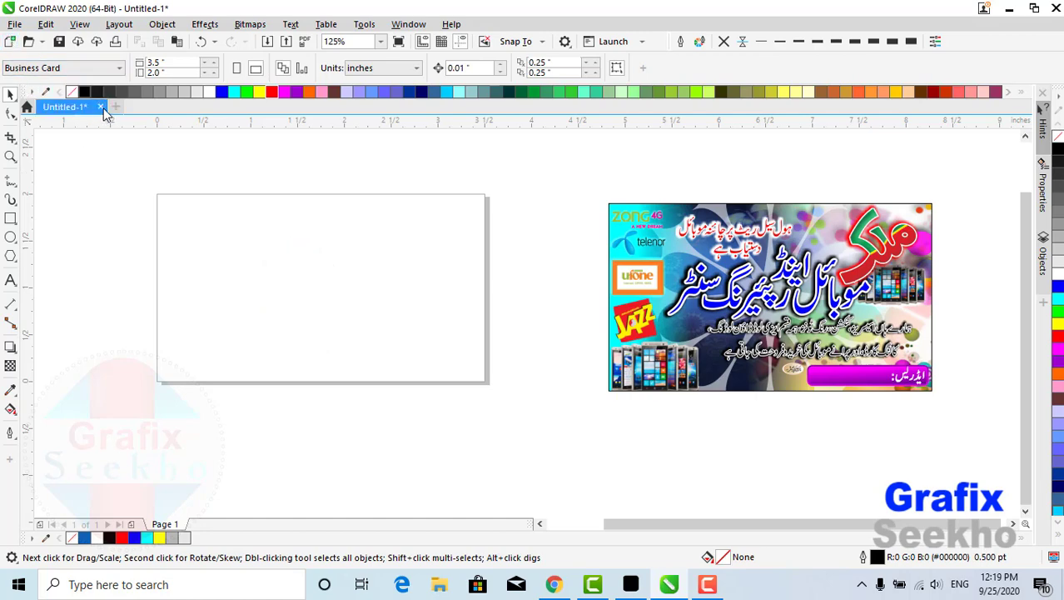
click(178, 72)
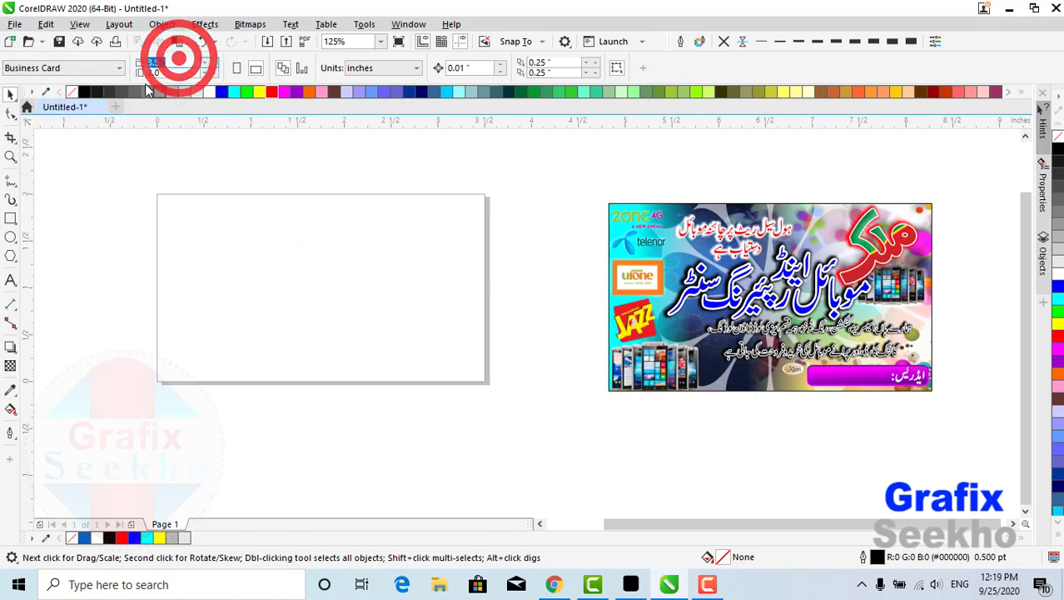
click(179, 71)
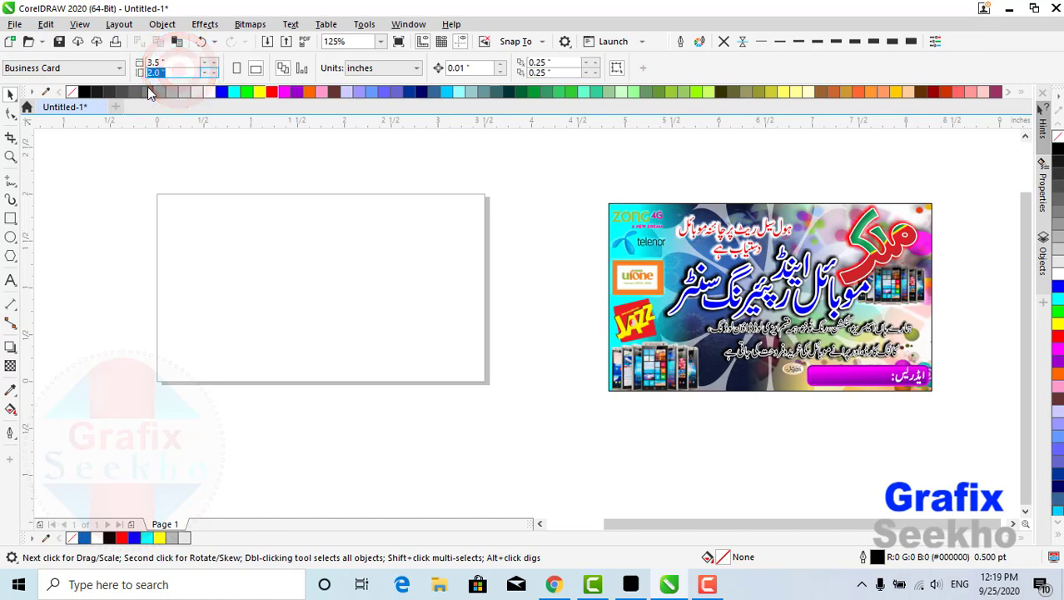
Add a rectangle that frames the whole business card page
click(632, 524)
drag(631, 525, 596, 528)
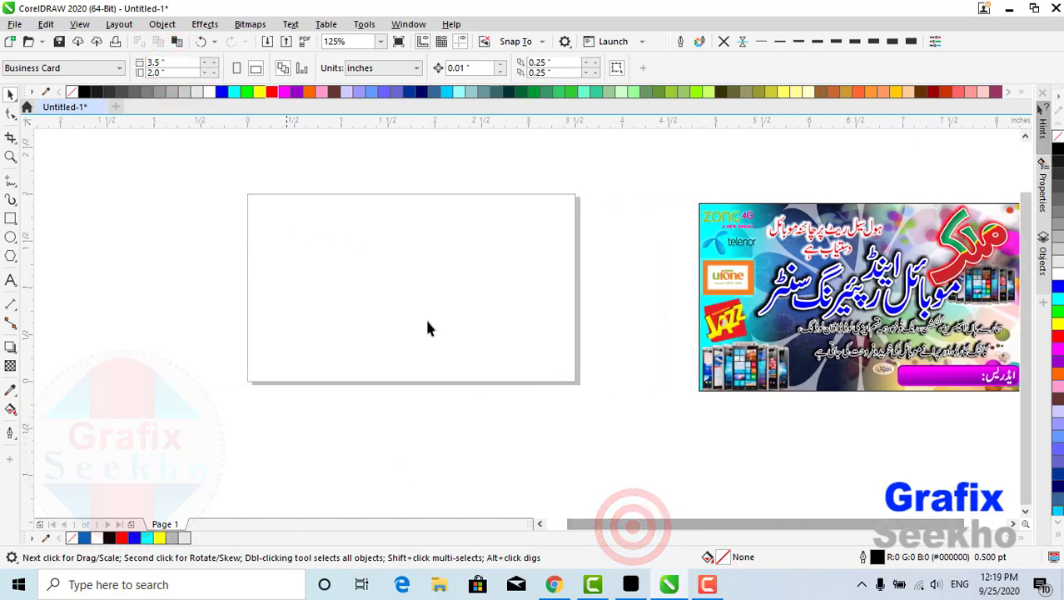
double_click(11, 218)
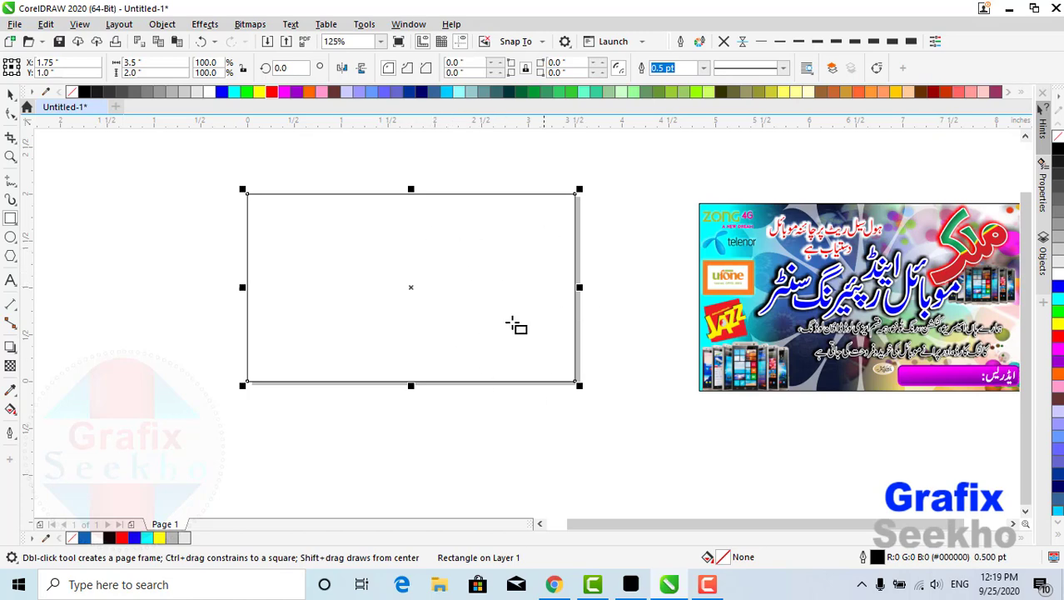
click(12, 95)
Move the grouped card design onto the page and resize it to 3.25 inches wide by 1.75 inches high
click(824, 296)
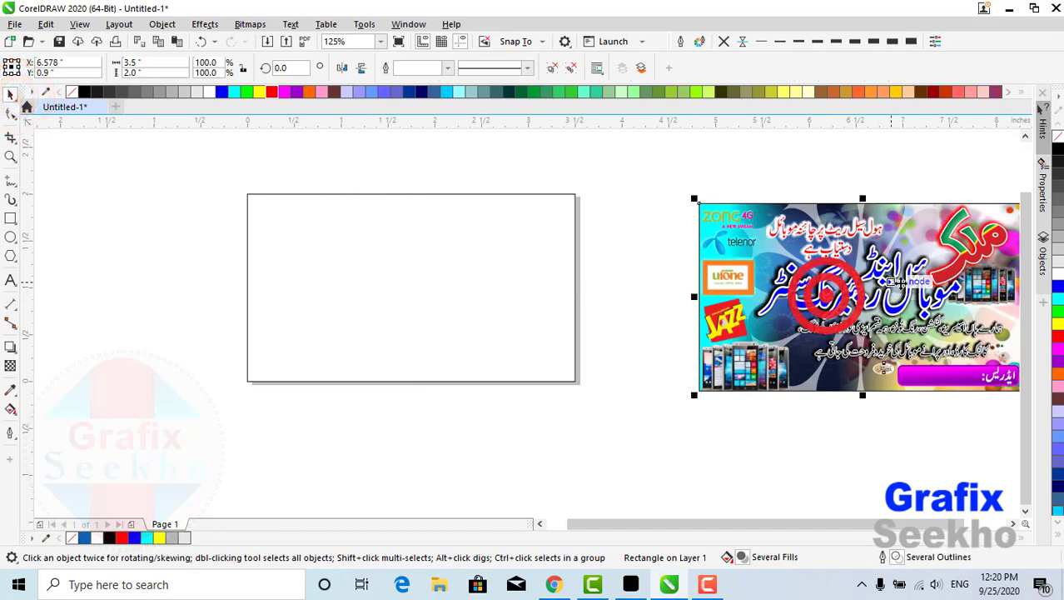
drag(812, 277, 451, 256)
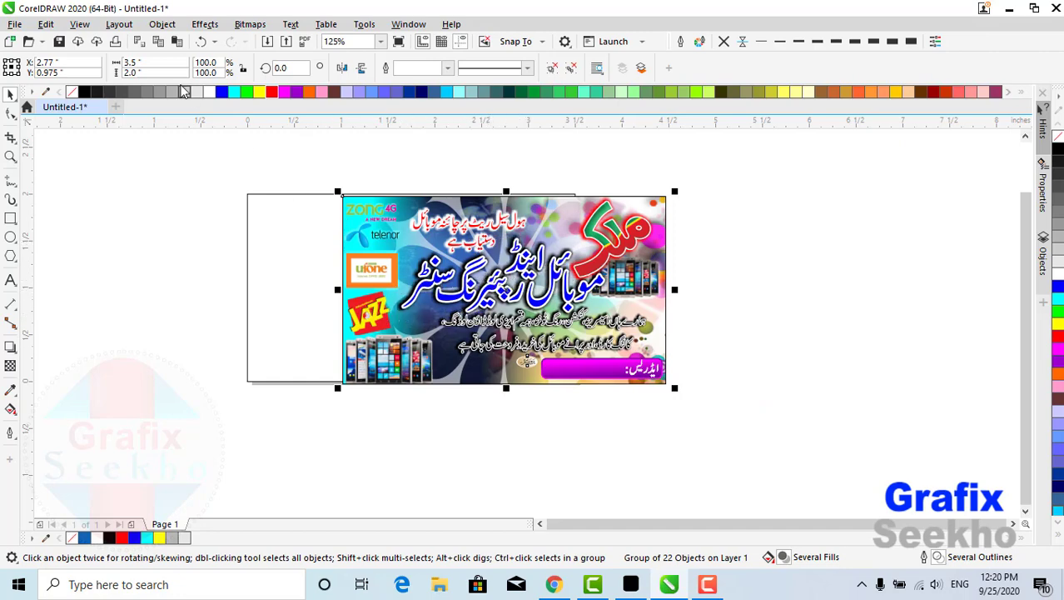
click(158, 63)
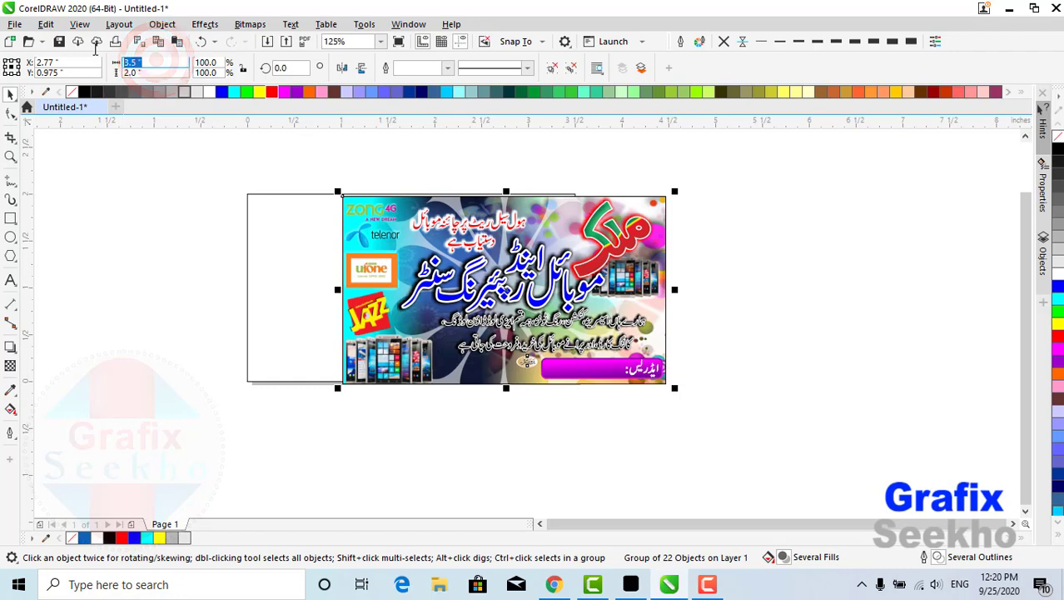
click(161, 72)
text(1.)
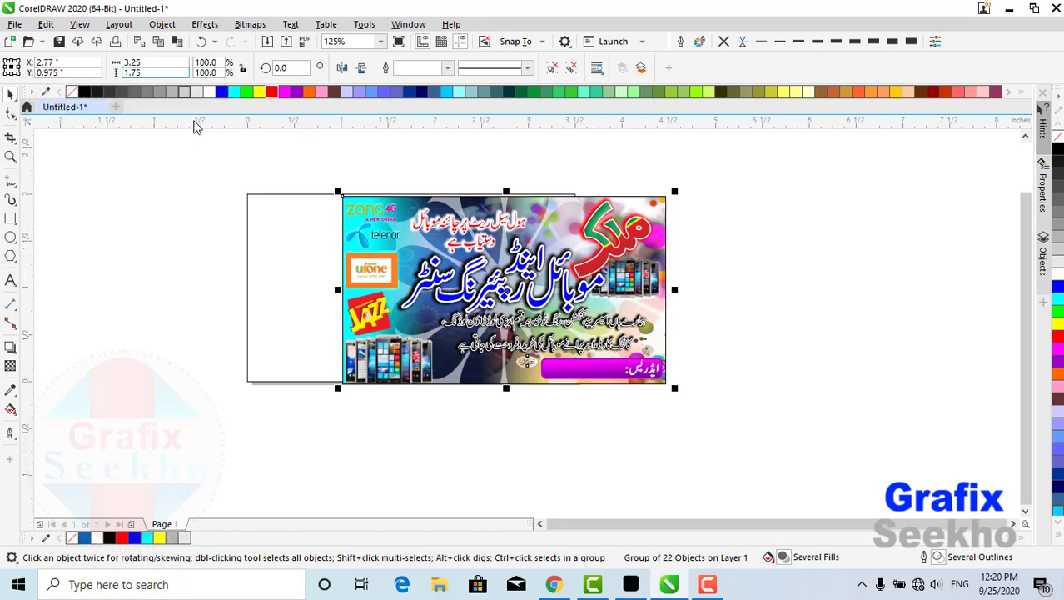
key(Return)
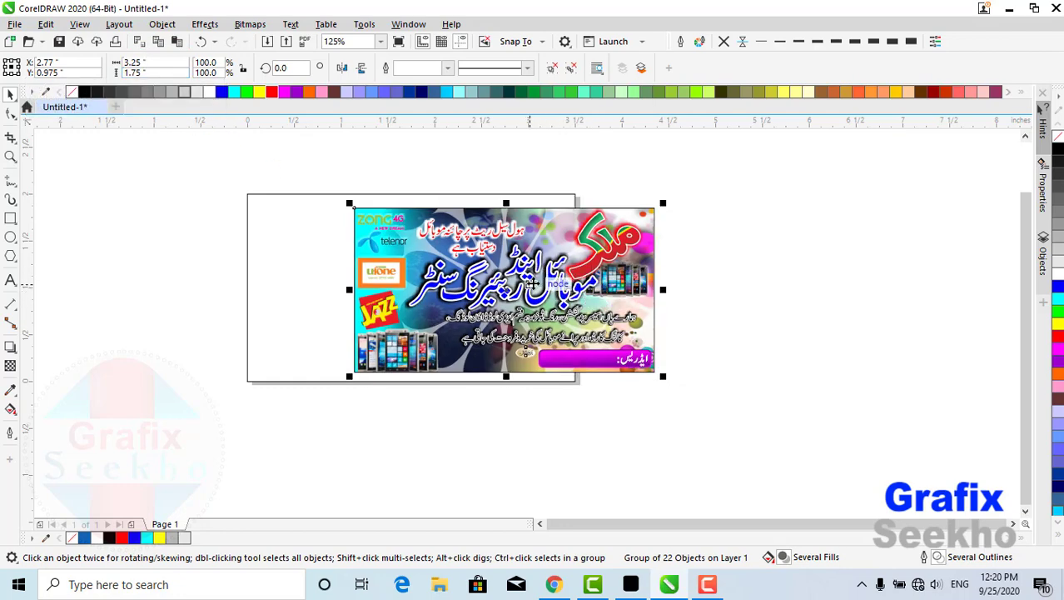
Center the grouped card design on the business card page
shift+click(286, 273)
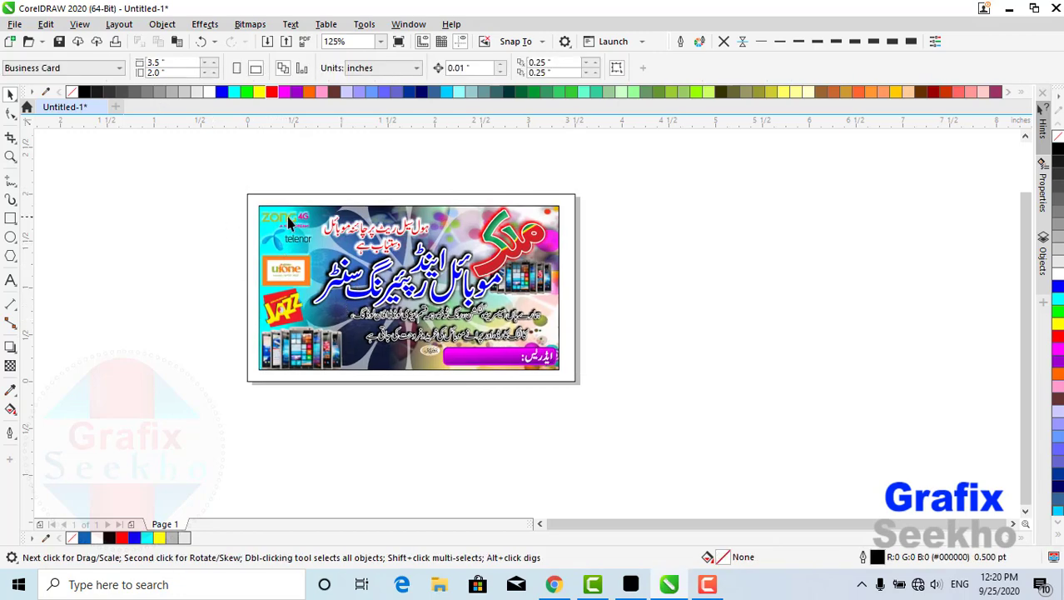
click(313, 225)
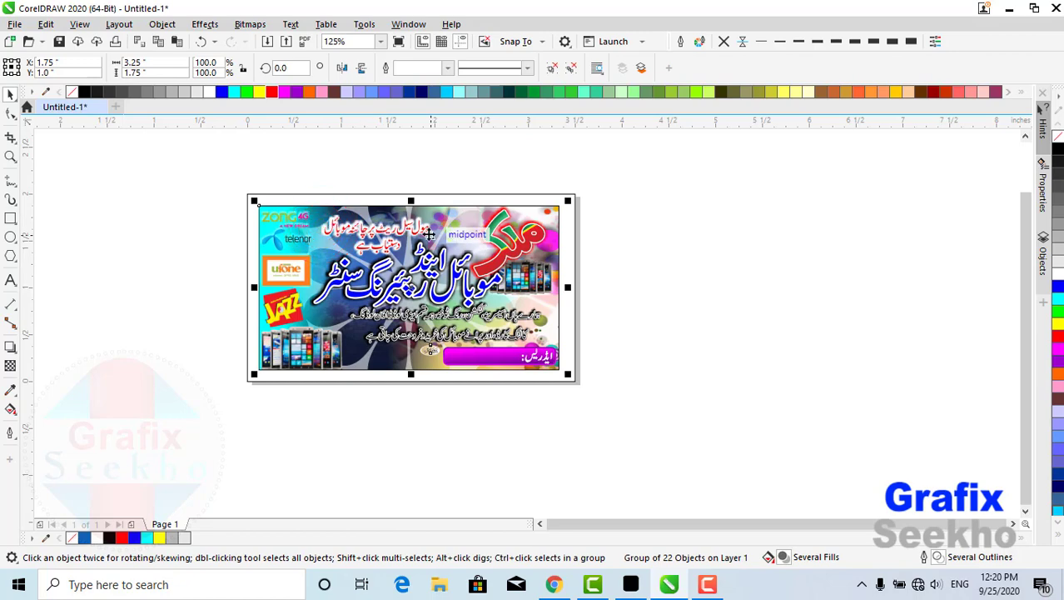
click(634, 223)
Check the width and height of the page frame rectangle and of the grouped card design
scroll(634, 223, up, 1)
click(829, 237)
click(820, 239)
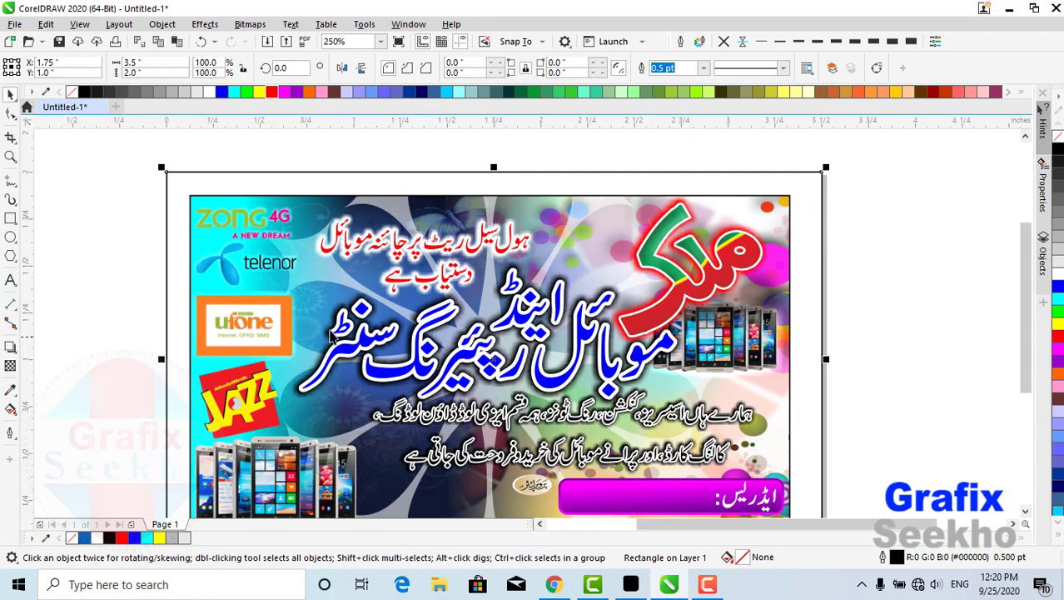
click(156, 61)
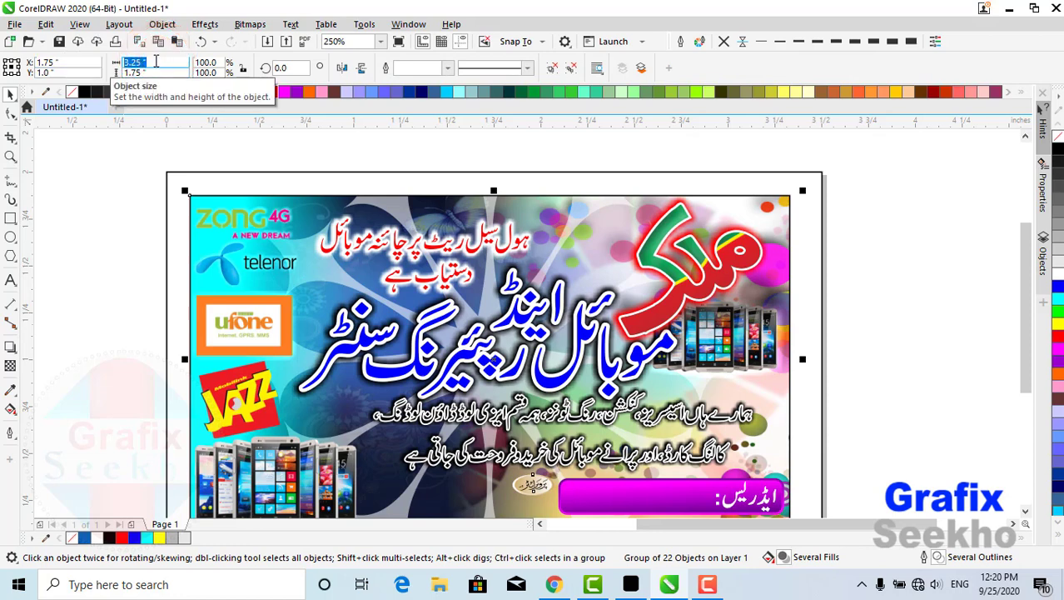
click(167, 58)
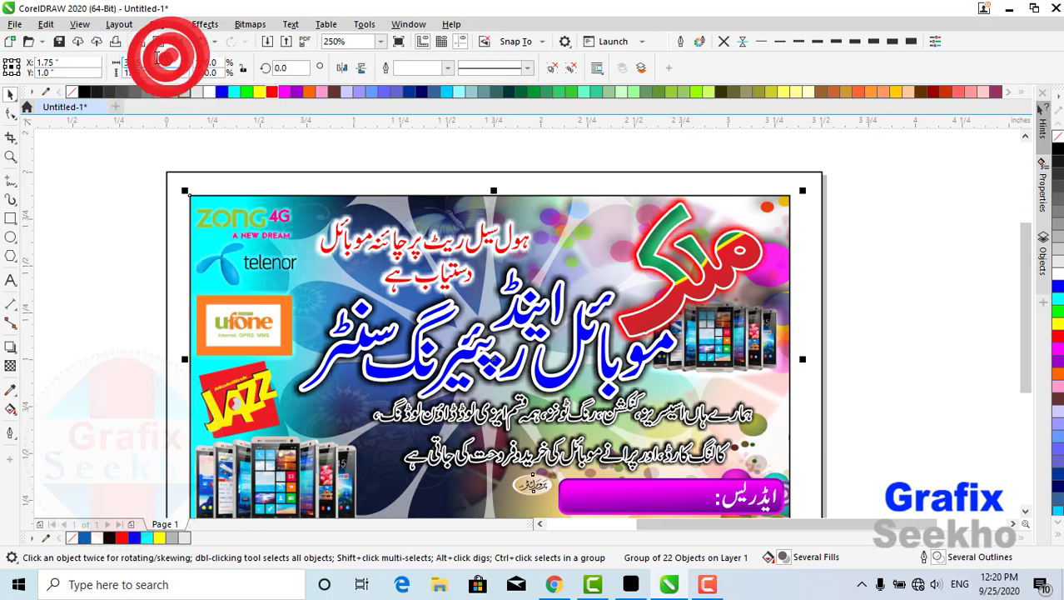
click(158, 71)
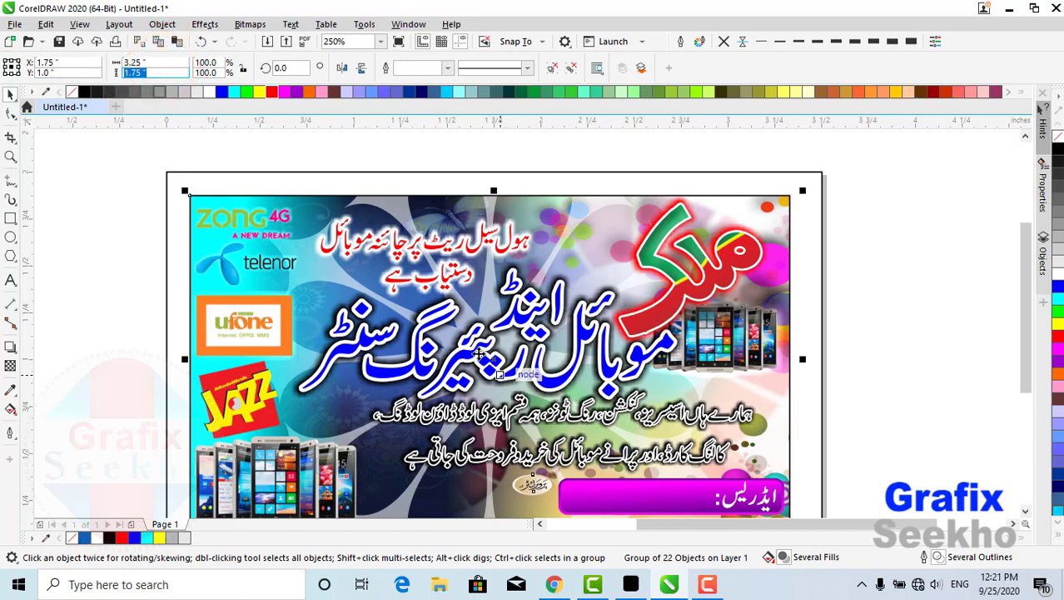
Resize the page frame rectangle to 3.75 inches wide by 2.25 inches high
scroll(408, 271, down, 2)
click(329, 219)
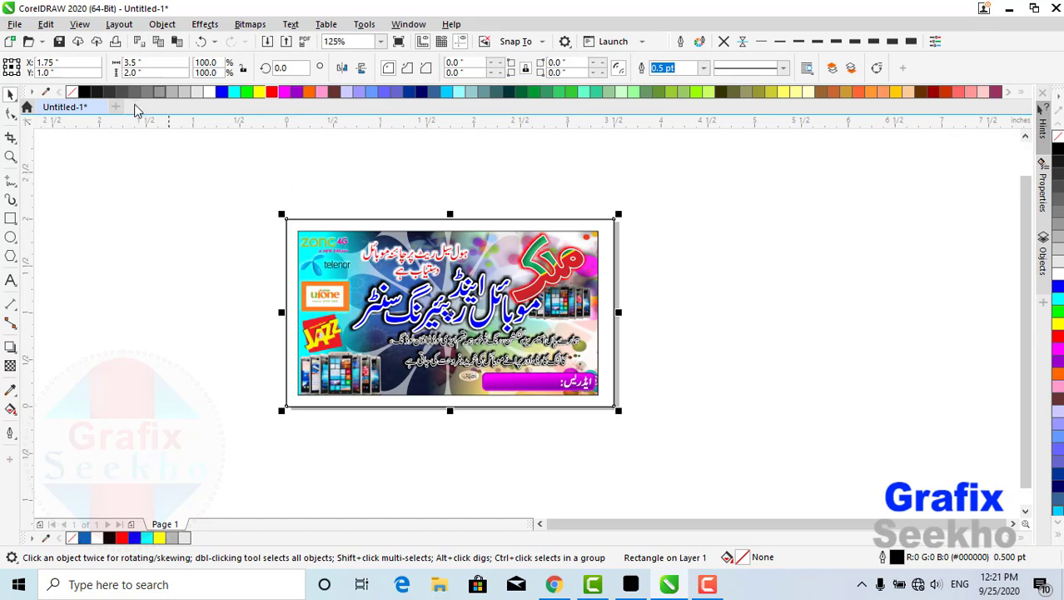
click(152, 63)
text(3)
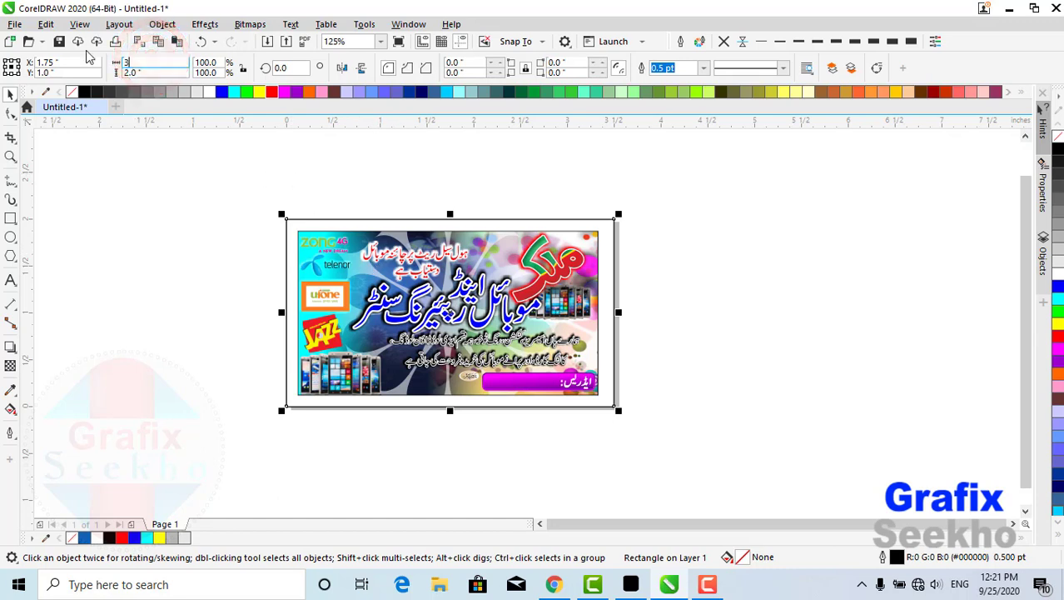
text(.75)
click(157, 72)
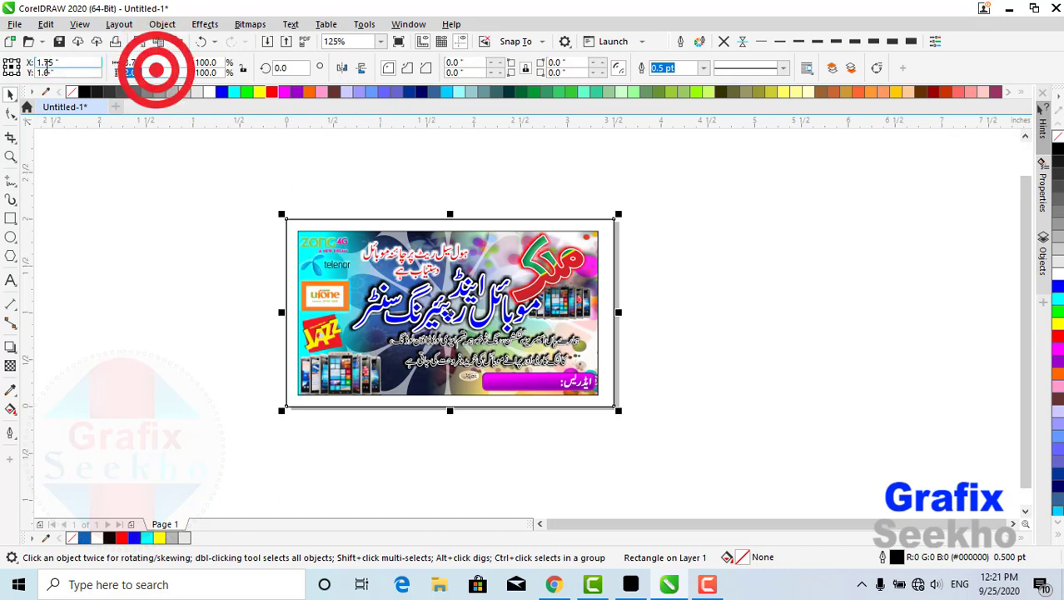
text(225)
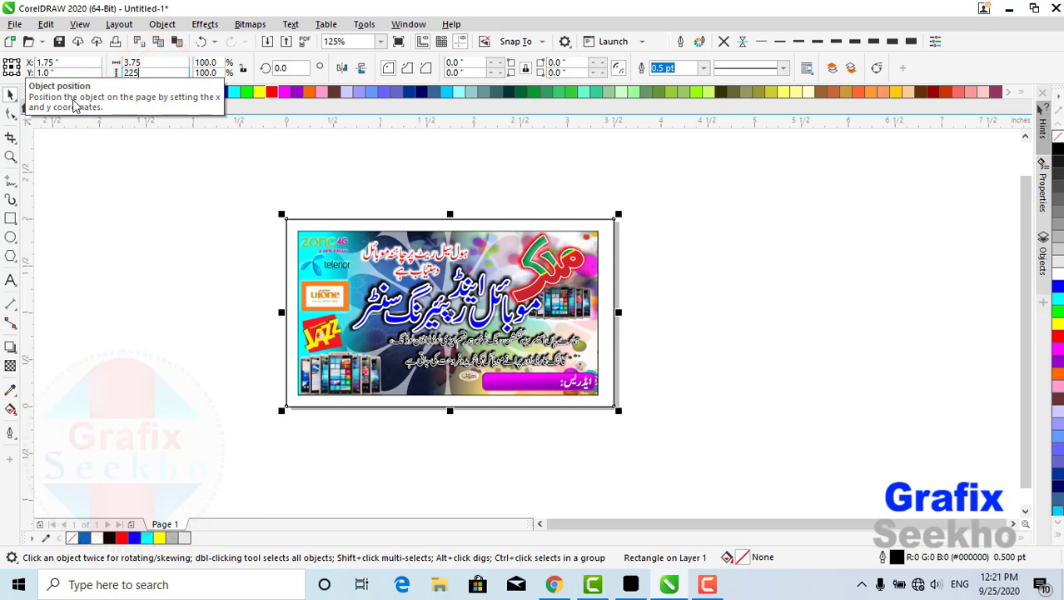
click(126, 73)
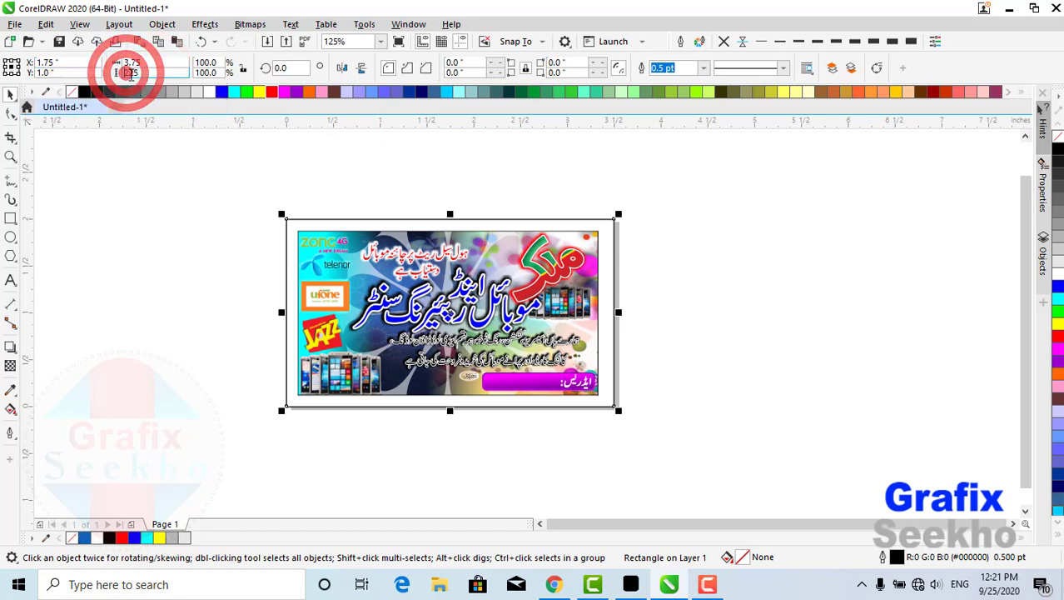
click(131, 73)
text(.)
key(Return)
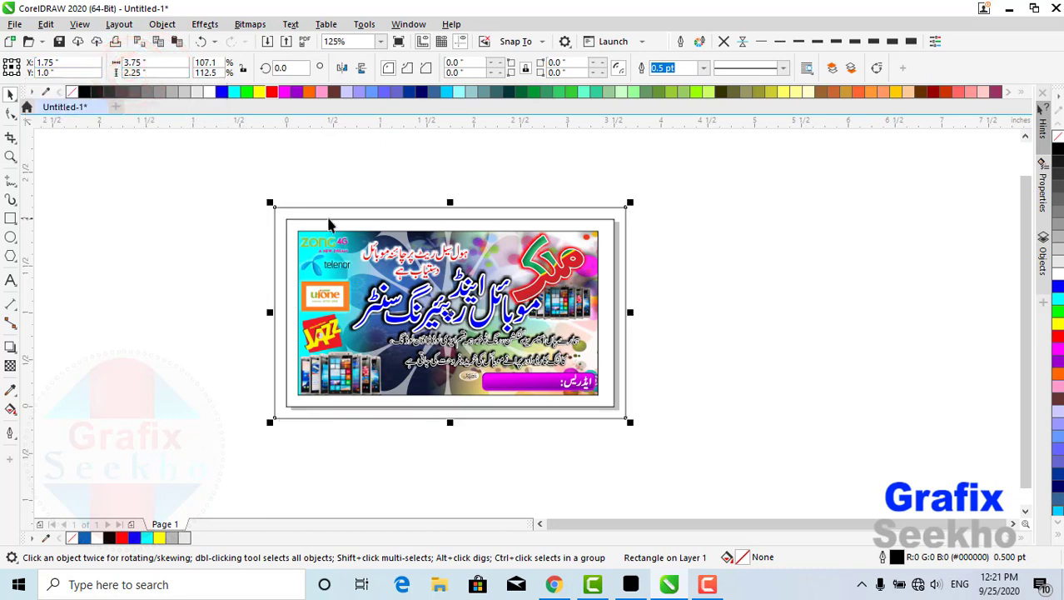
Place horizontal guidelines along the upper and lower edges of both the outer frame rectangle and the page
drag(367, 125, 395, 206)
drag(397, 123, 428, 418)
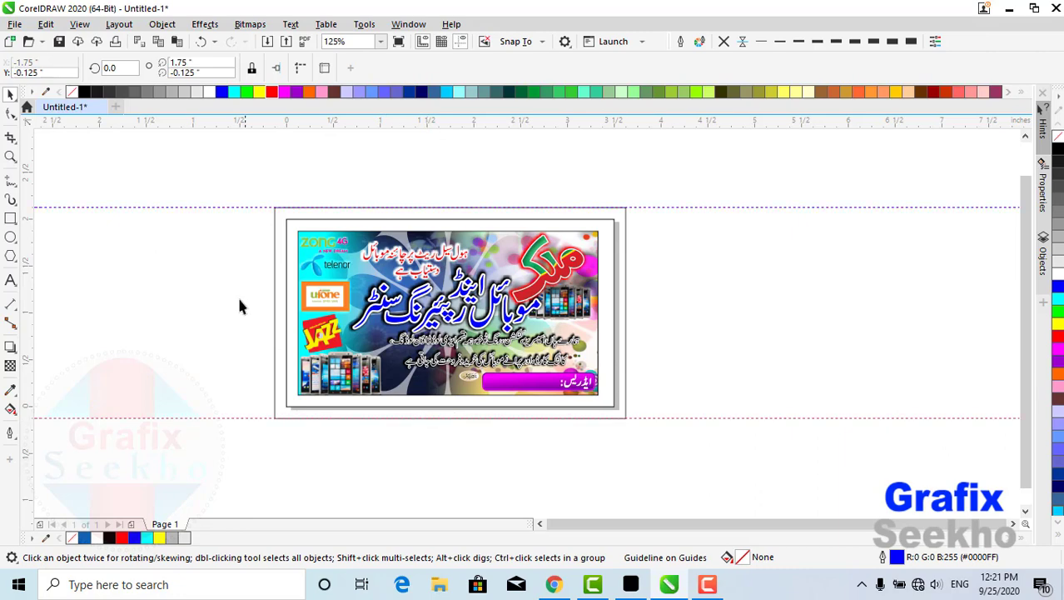
drag(336, 123, 410, 407)
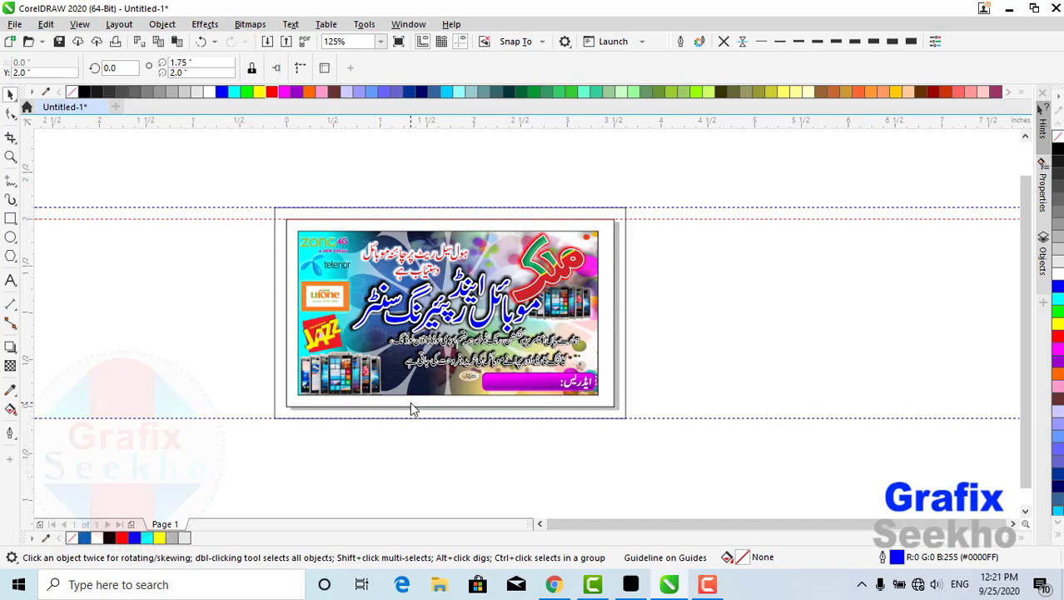
Place a vertical guideline along the page's left edge at X 0.0 inches
drag(27, 265, 281, 333)
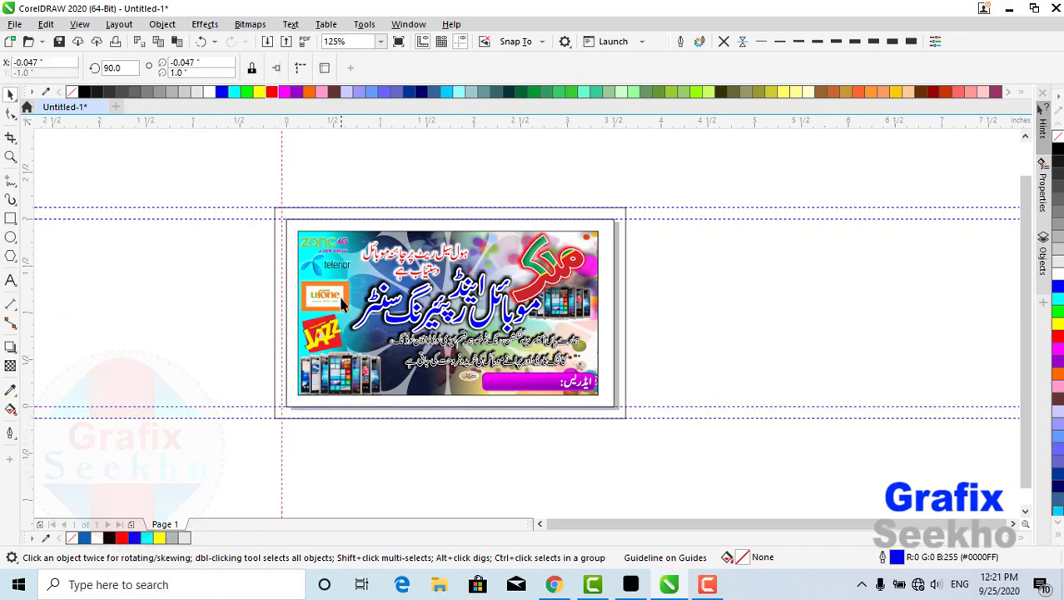
scroll(338, 293, up, 4)
scroll(150, 233, down, 4)
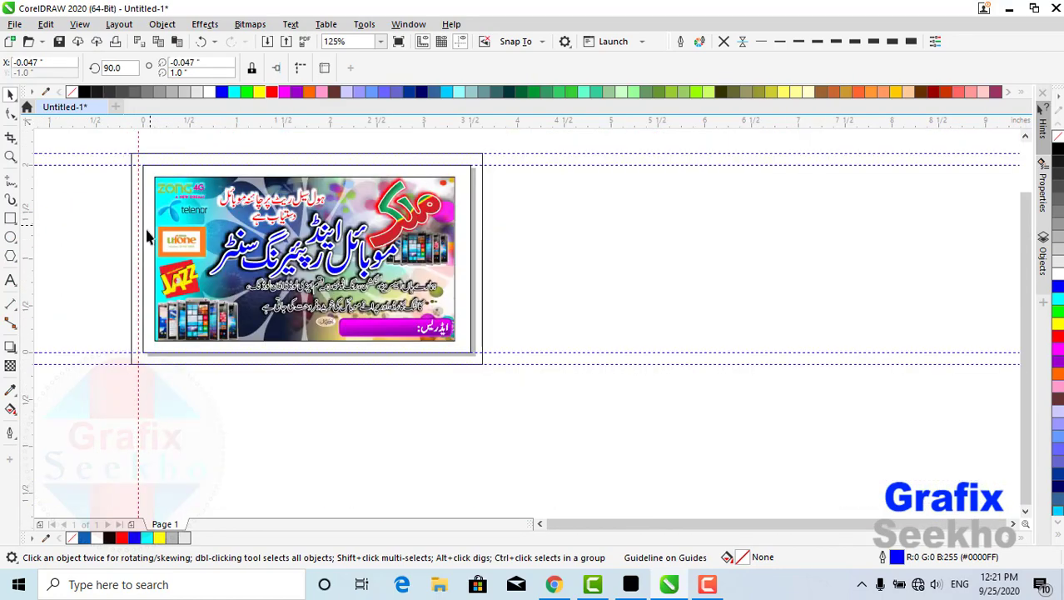
drag(138, 233, 143, 233)
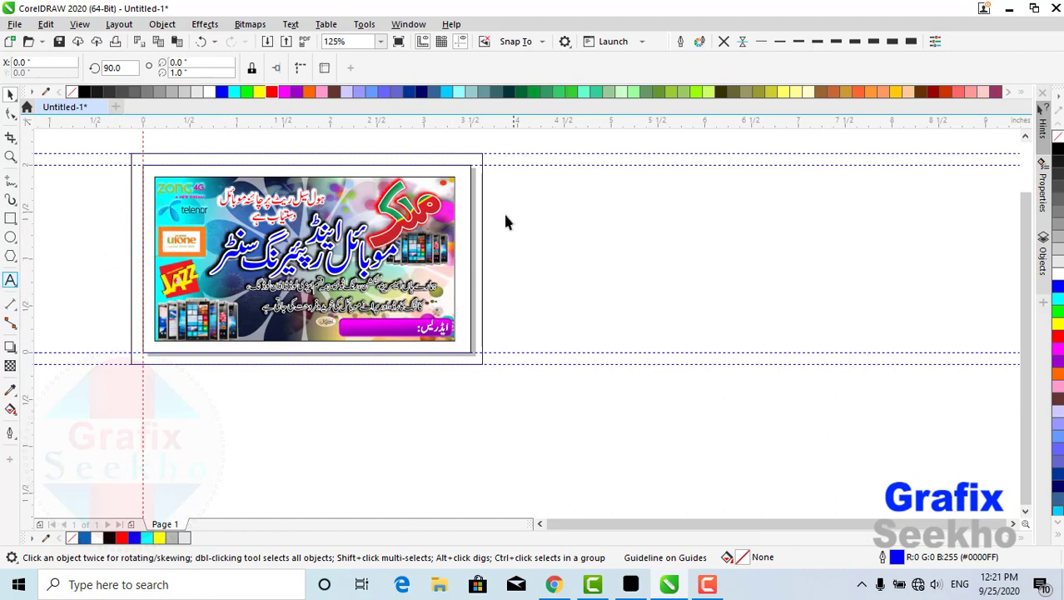
click(369, 39)
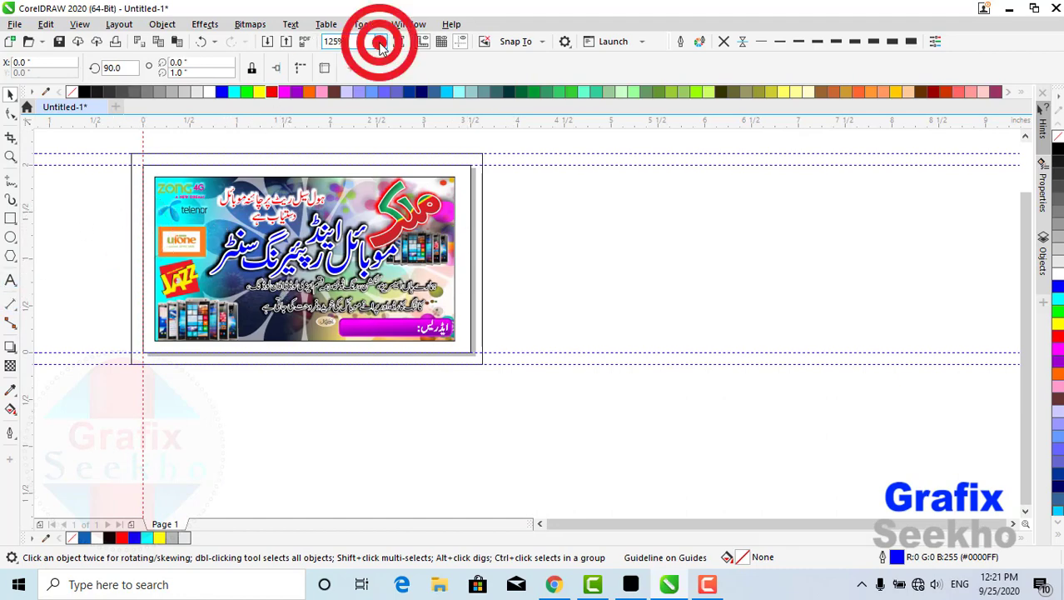
click(369, 51)
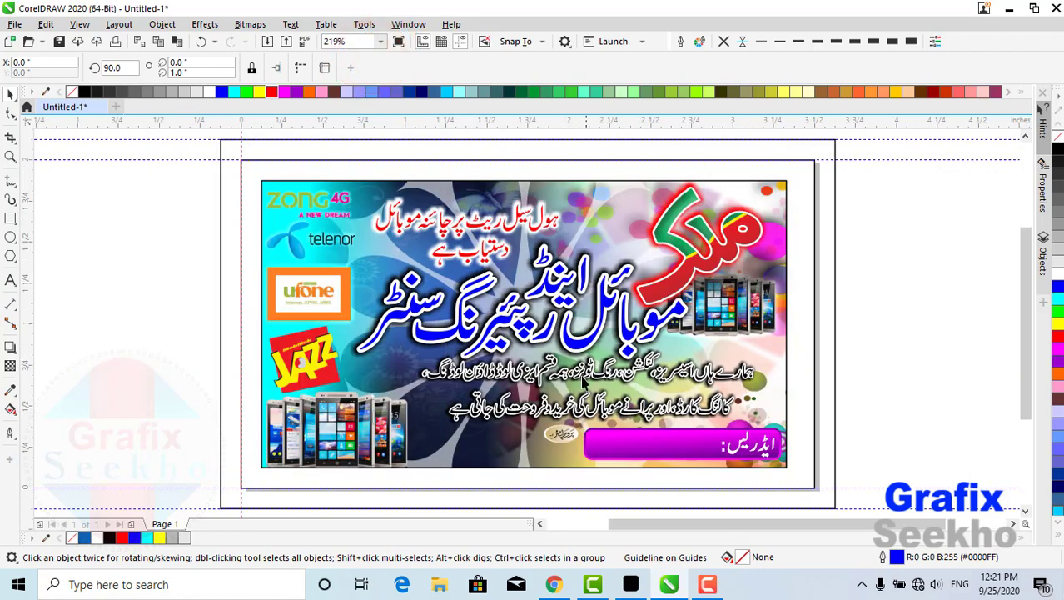